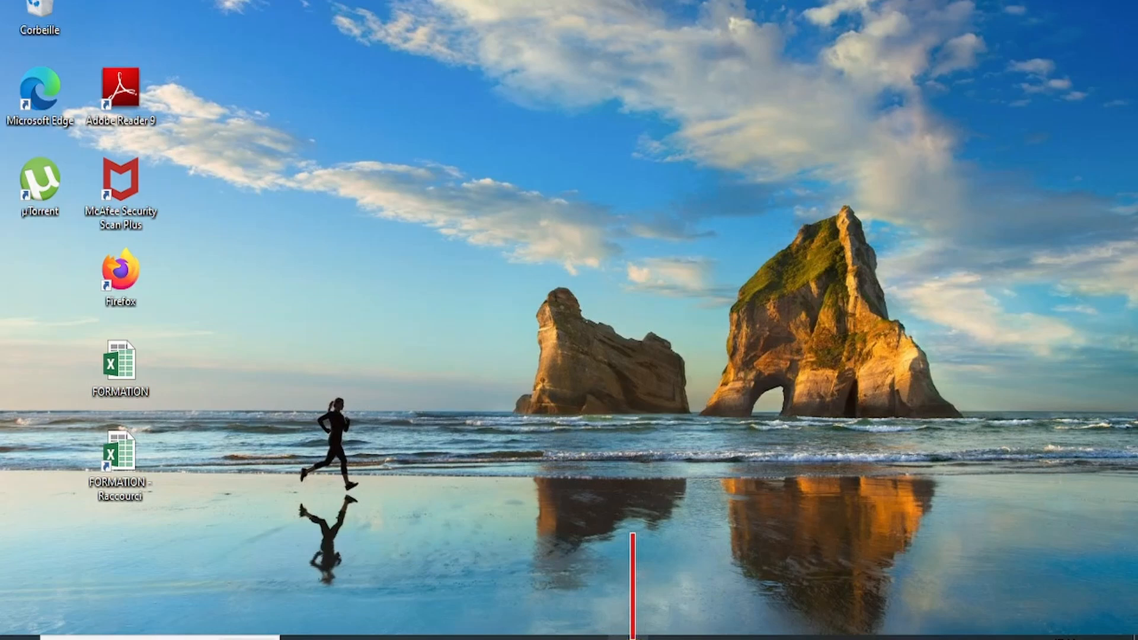
Open Excel, create a blank workbook and select cell A1
{"action": "left_click", "coordinate": [633, 637]}
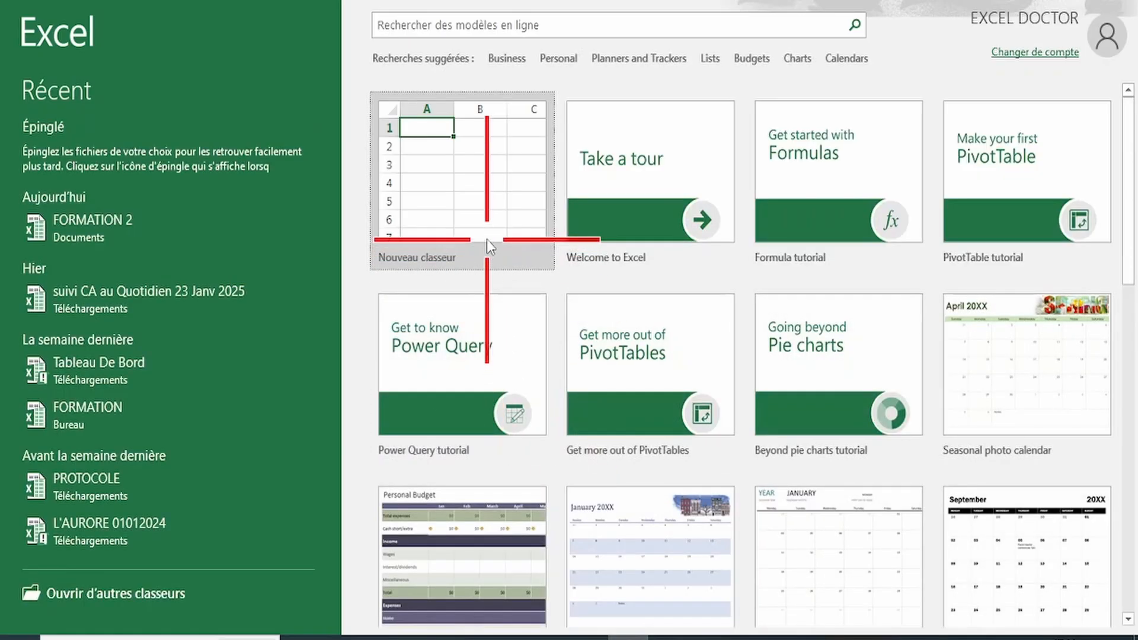
{"action": "left_click", "coordinate": [486, 238]}
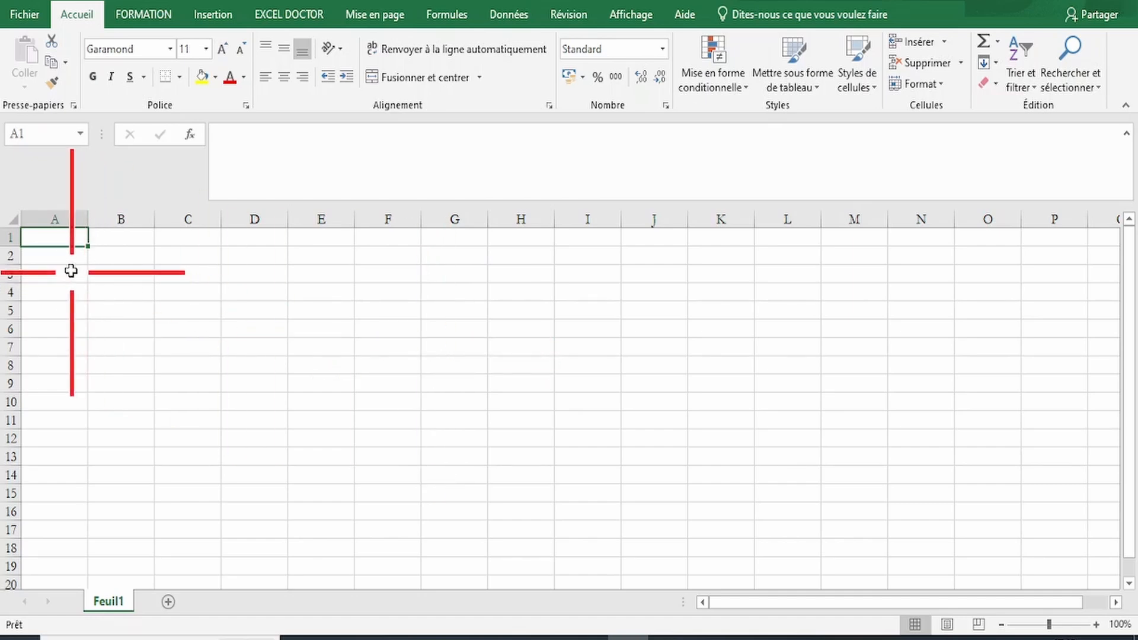
{"action": "left_click", "coordinate": [66, 239]}
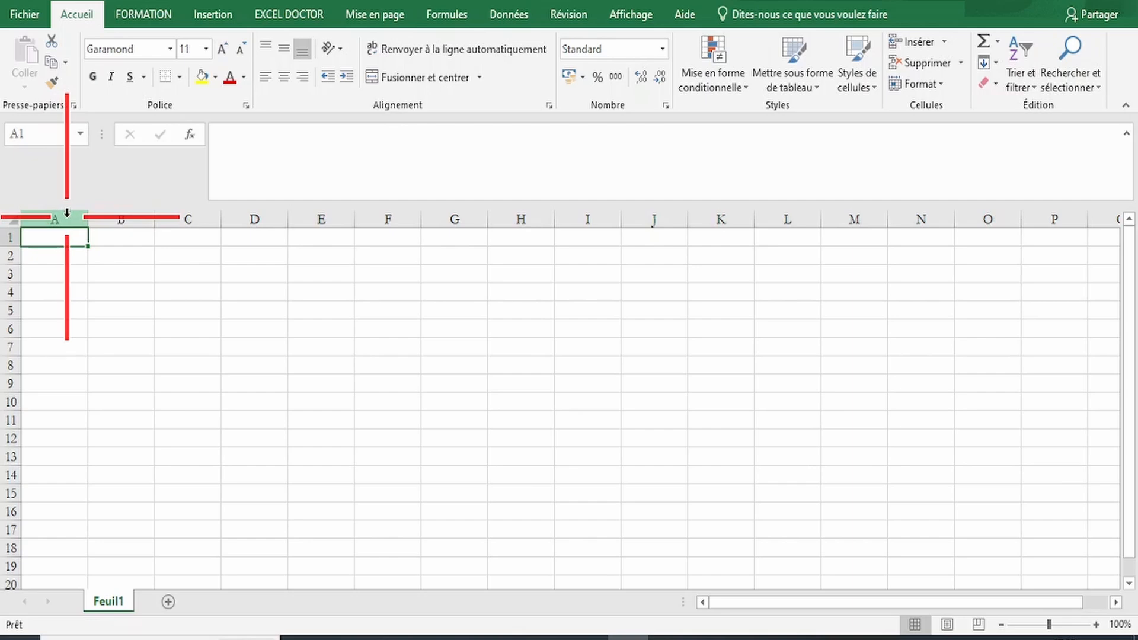
Select columns A through E one at a time, followed by rows 1 and 2 individually
{"action": "left_click", "coordinate": [67, 212]}
{"action": "left_click", "coordinate": [106, 215]}
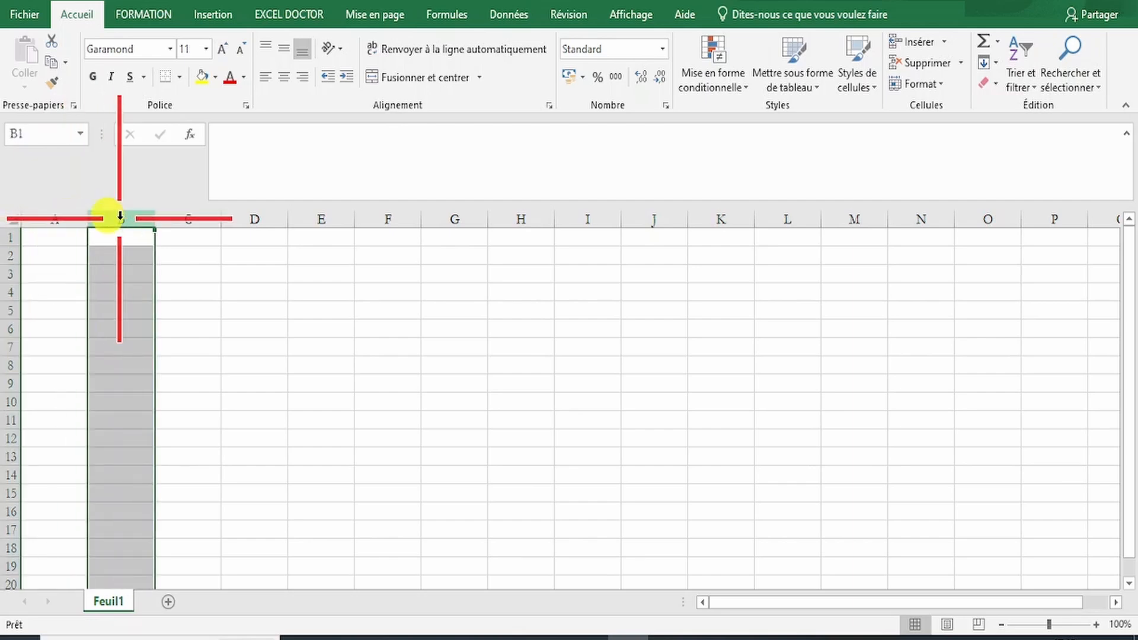
{"action": "left_click", "coordinate": [178, 215]}
{"action": "left_click", "coordinate": [255, 214]}
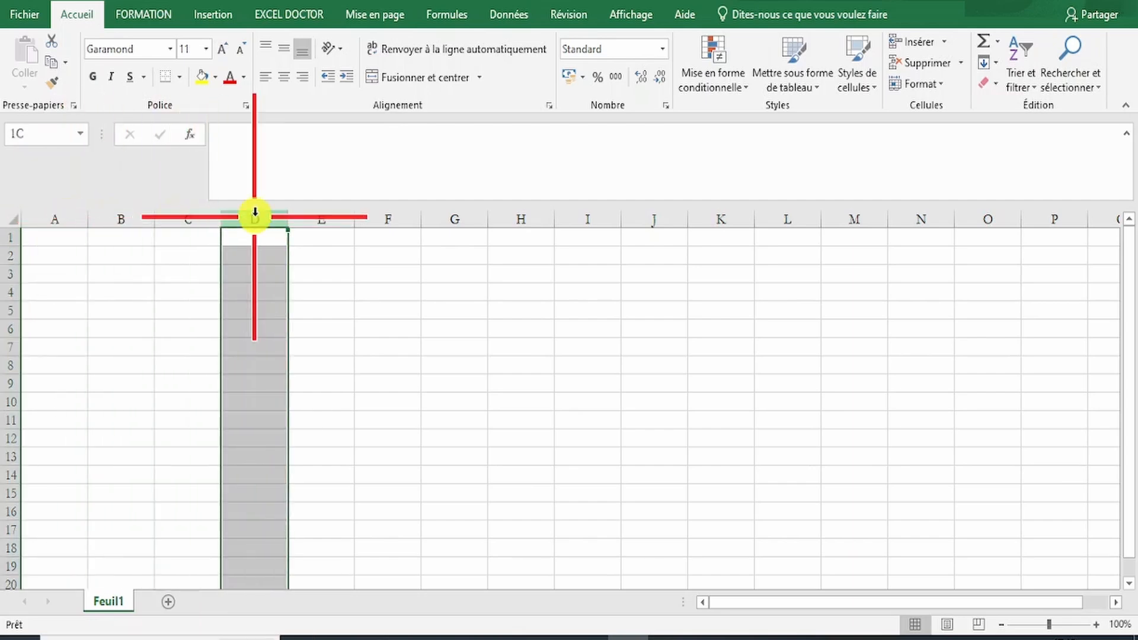
{"action": "left_click", "coordinate": [309, 217]}
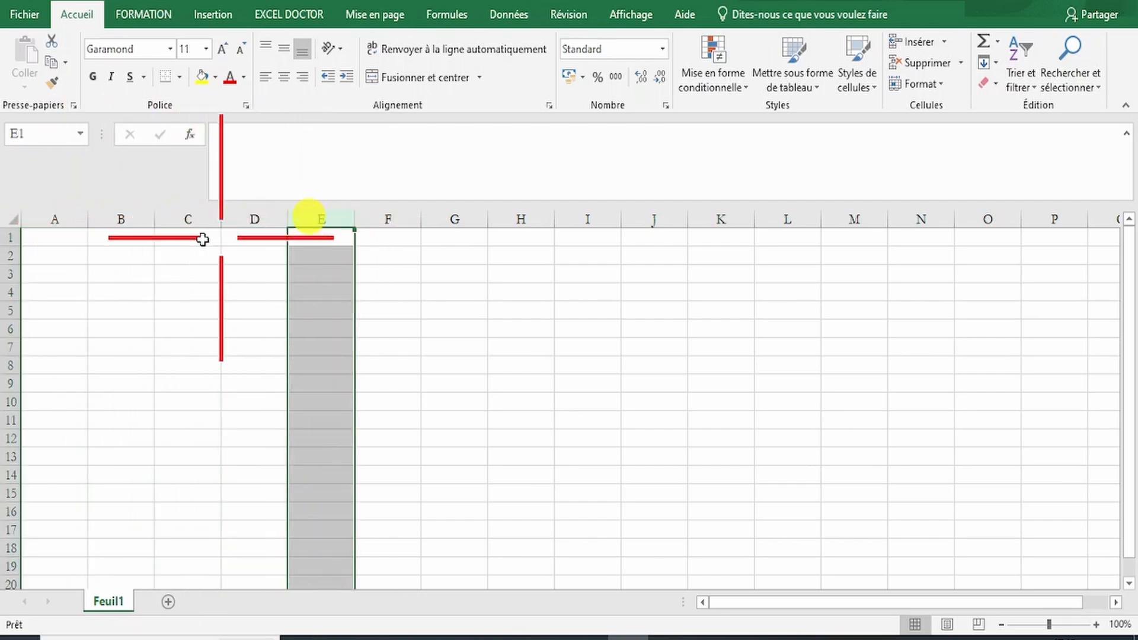
{"action": "left_click", "coordinate": [5, 241]}
{"action": "left_click", "coordinate": [8, 254]}
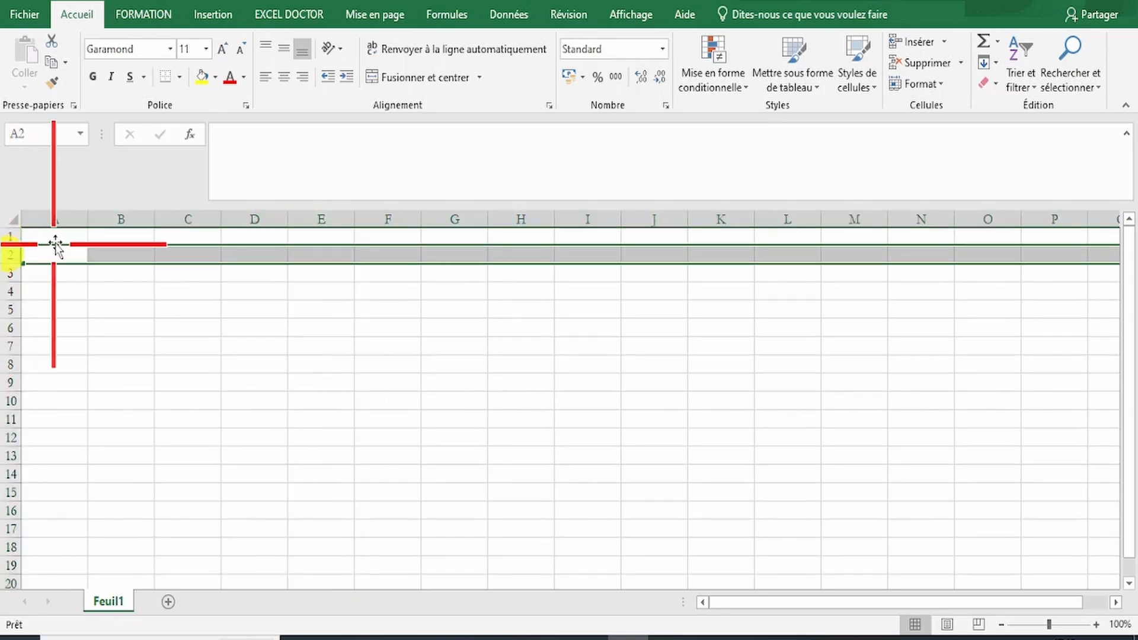
Go through columns A to E again, selecting each whole column individually
{"action": "left_click", "coordinate": [63, 218]}
{"action": "left_click", "coordinate": [127, 217]}
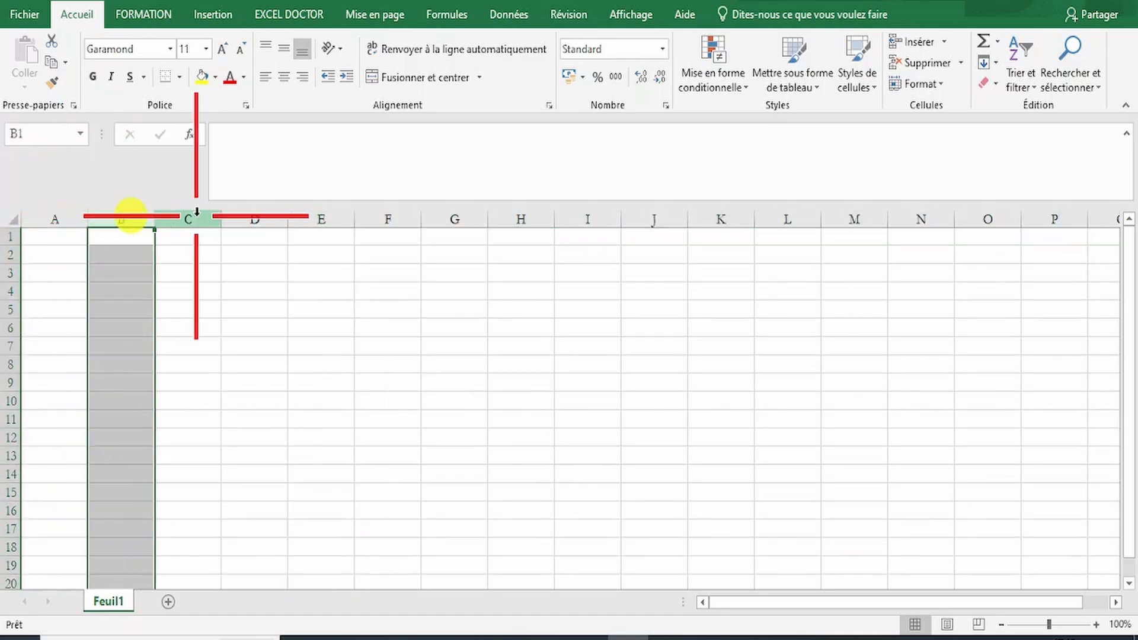
{"action": "left_click", "coordinate": [197, 215]}
{"action": "left_click", "coordinate": [247, 216]}
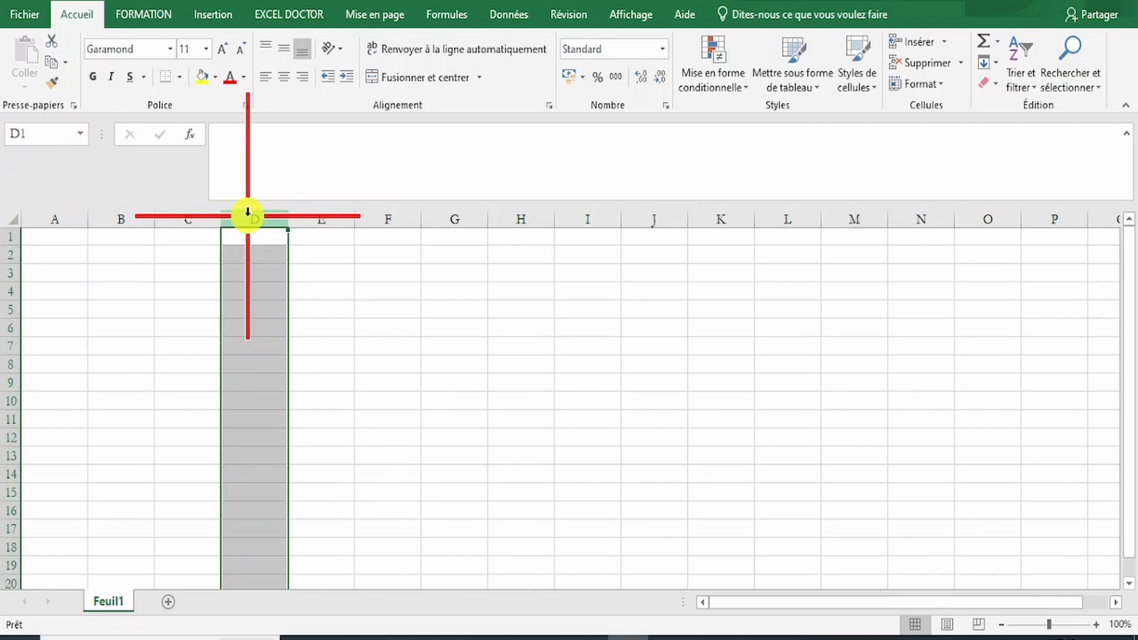
{"action": "left_click", "coordinate": [308, 216]}
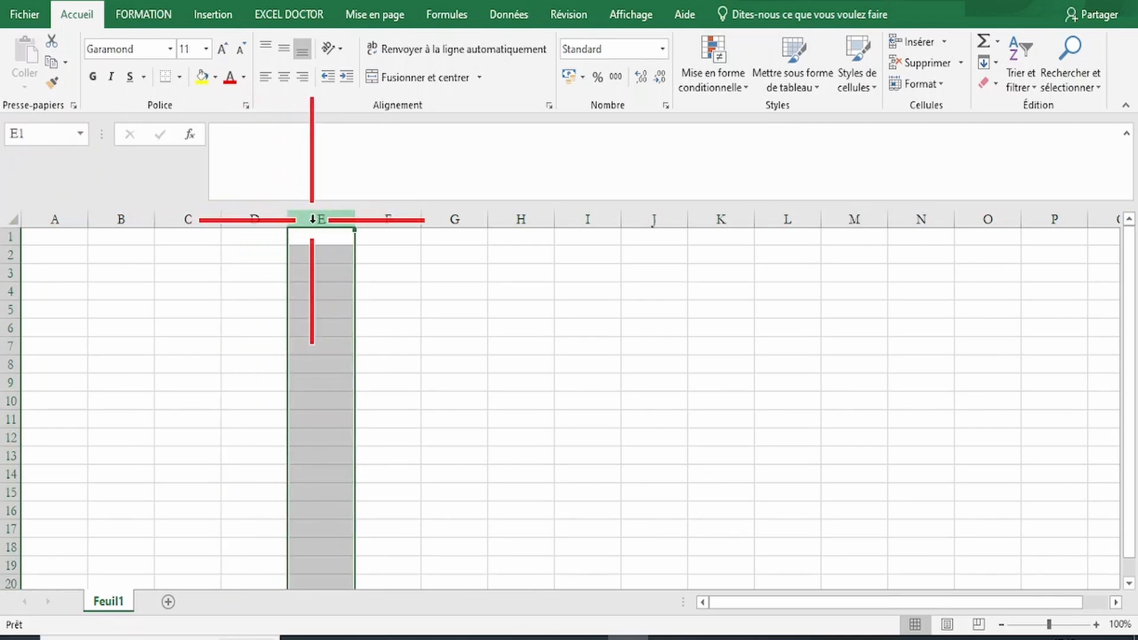
Select rows 1 through 5 one at a time, and finish on the single cell E7
{"action": "left_click", "coordinate": [7, 238]}
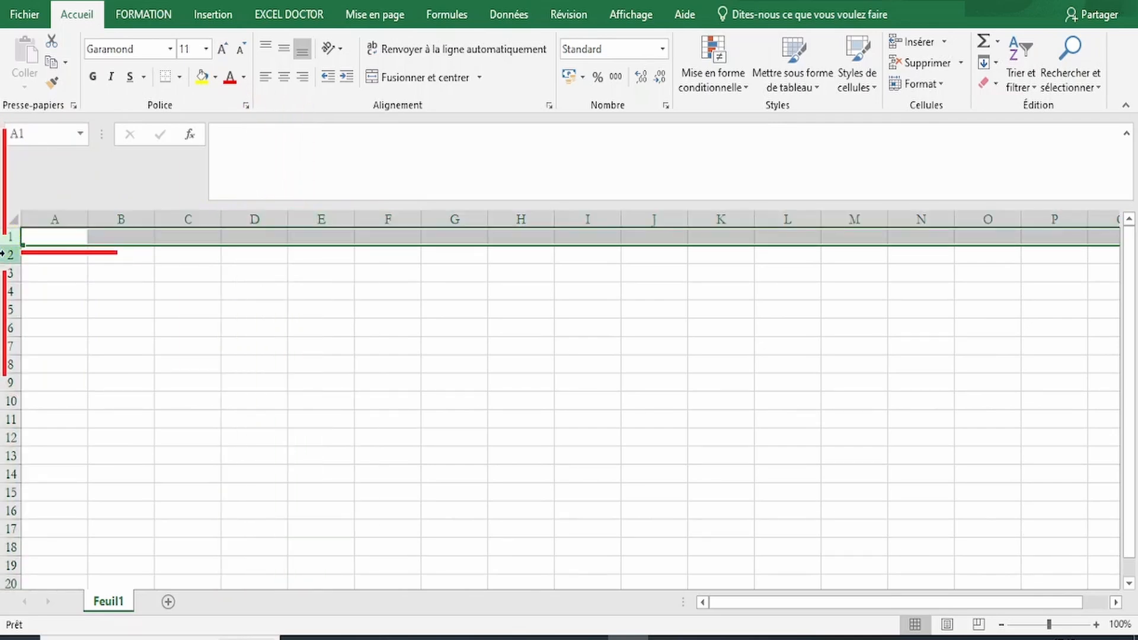
{"action": "left_click", "coordinate": [5, 253]}
{"action": "left_click", "coordinate": [5, 270]}
{"action": "left_click", "coordinate": [4, 289]}
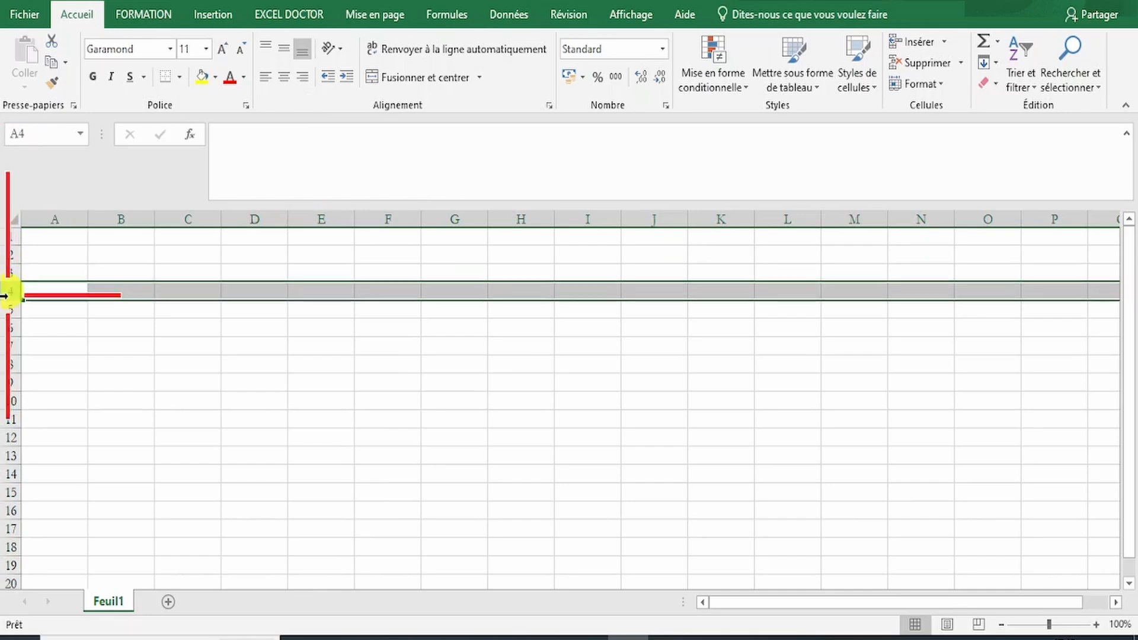
{"action": "left_click", "coordinate": [5, 308]}
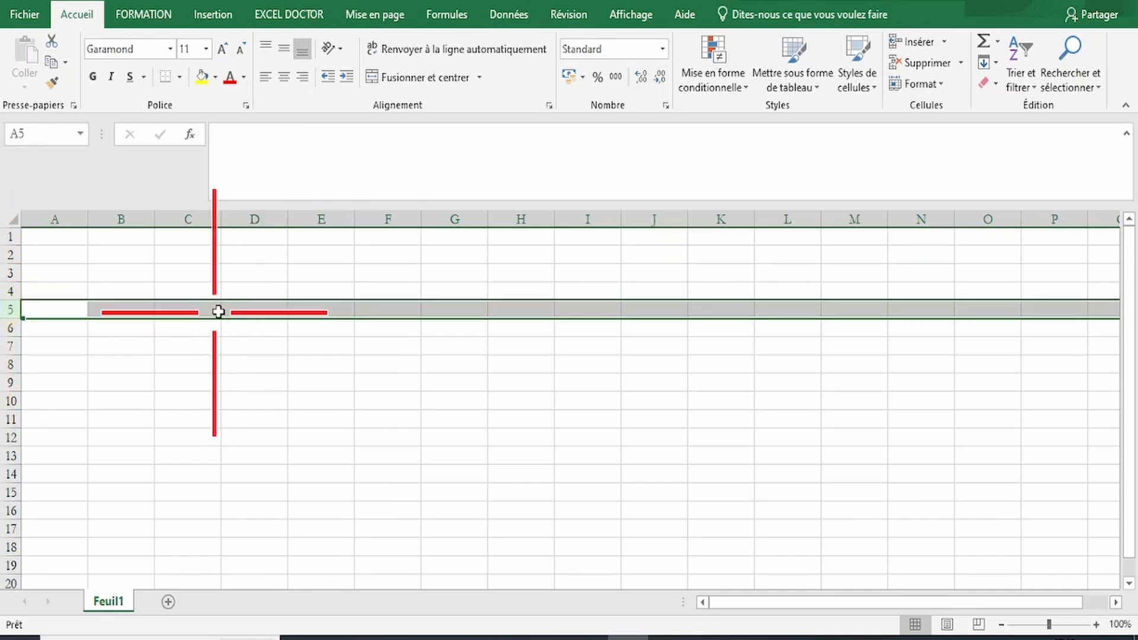
{"action": "left_click", "coordinate": [317, 342]}
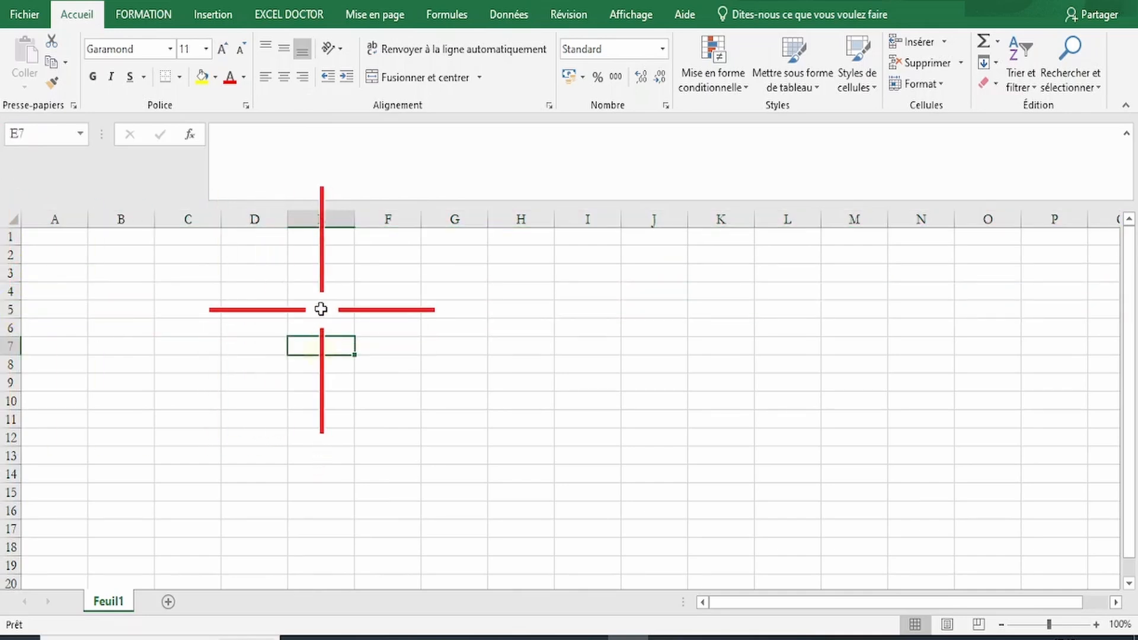
Try a yellow fill on cell D3 and undo it
{"action": "left_click", "coordinate": [257, 277]}
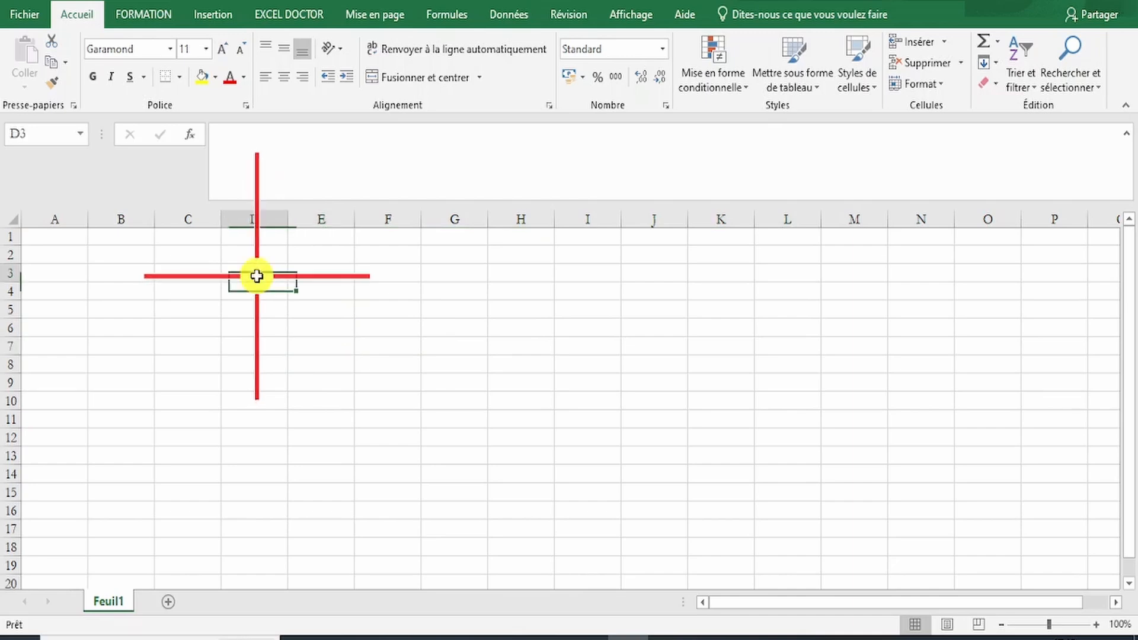
{"action": "right_click", "coordinate": [256, 276]}
{"action": "left_click", "coordinate": [325, 213]}
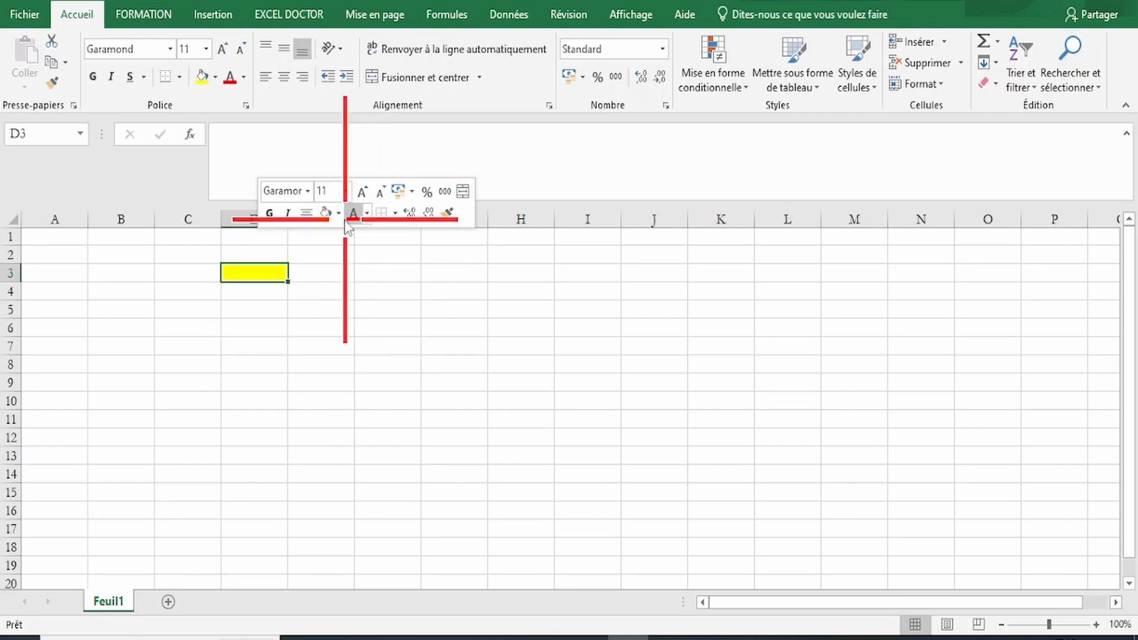
{"action": "key", "text": "ctrl+z"}
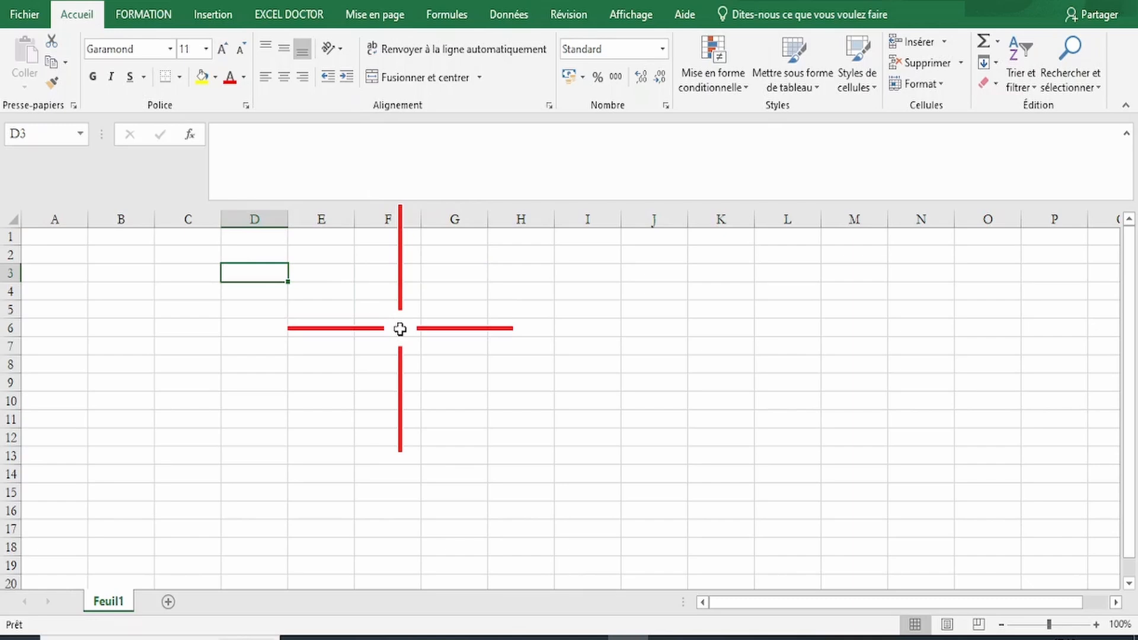
Add two new worksheets to the workbook and return to the Feuil1 sheet
{"action": "left_click", "coordinate": [400, 329]}
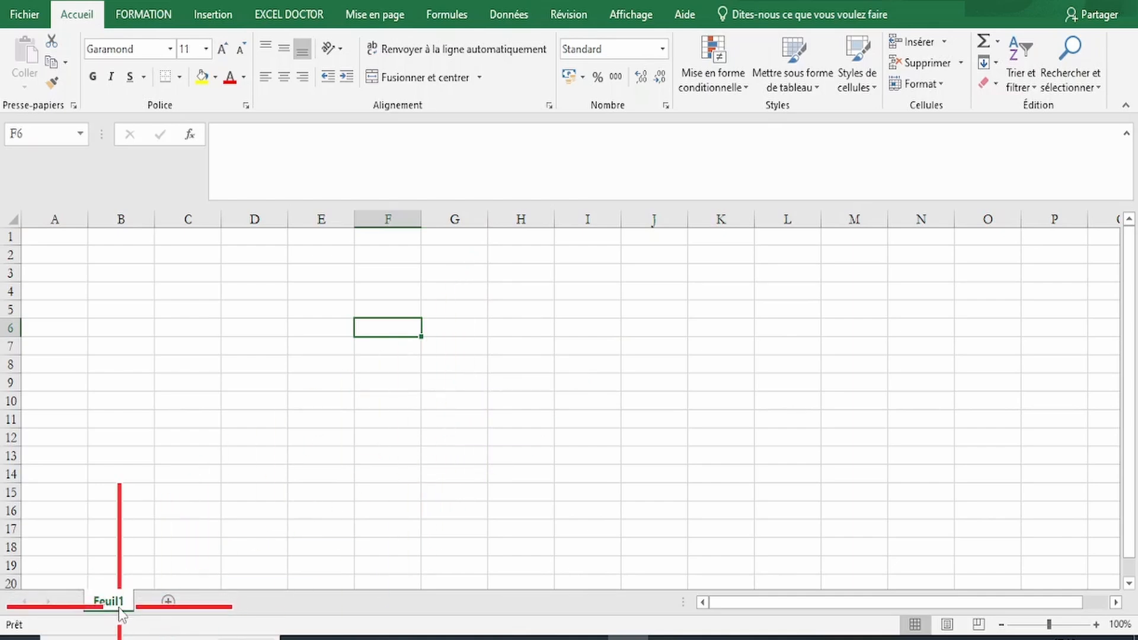
{"action": "left_click", "coordinate": [169, 601]}
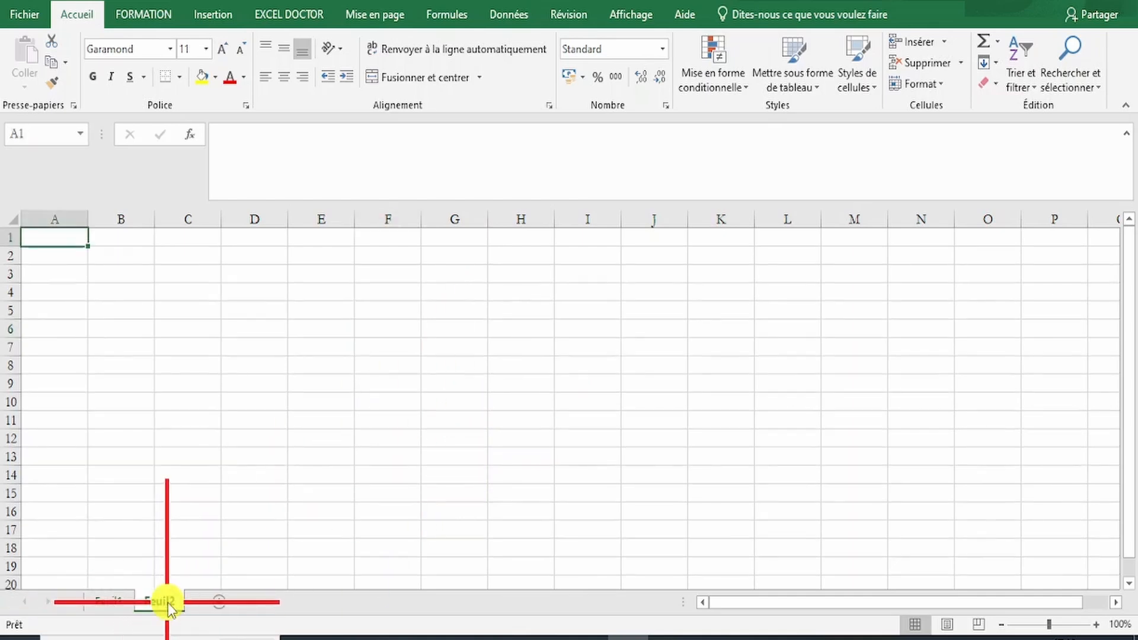
{"action": "left_click", "coordinate": [219, 602]}
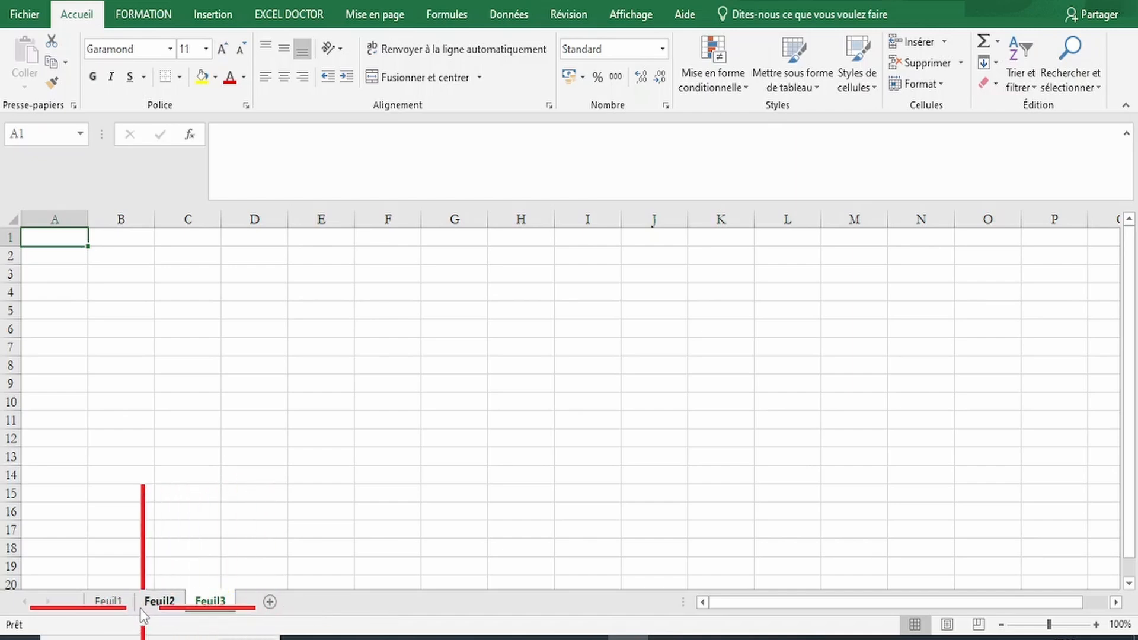
{"action": "left_click", "coordinate": [121, 602]}
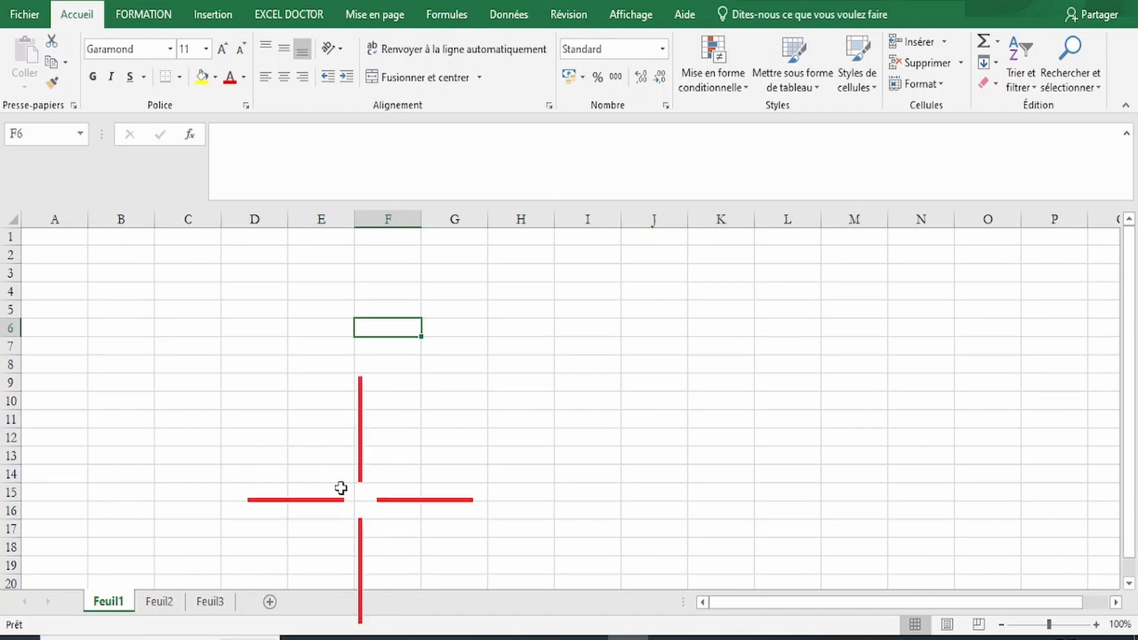
Jump from cell A1 to the sheet's last row and last column, selecting column XFD and its final cell
{"action": "left_click", "coordinate": [55, 240]}
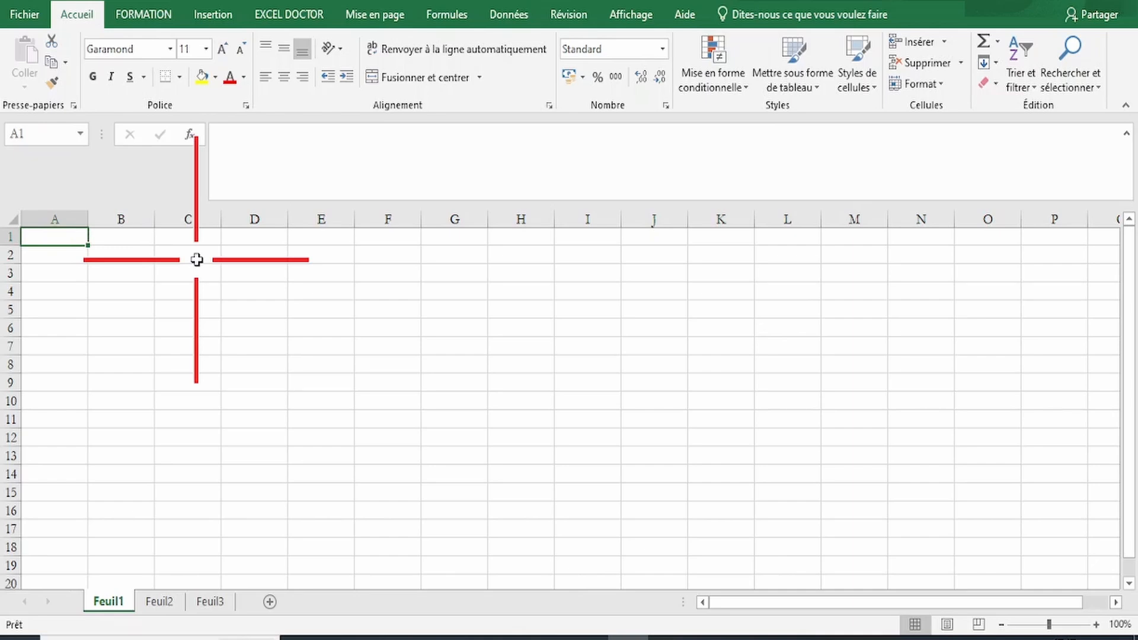
{"action": "key", "text": "ctrl+Down"}
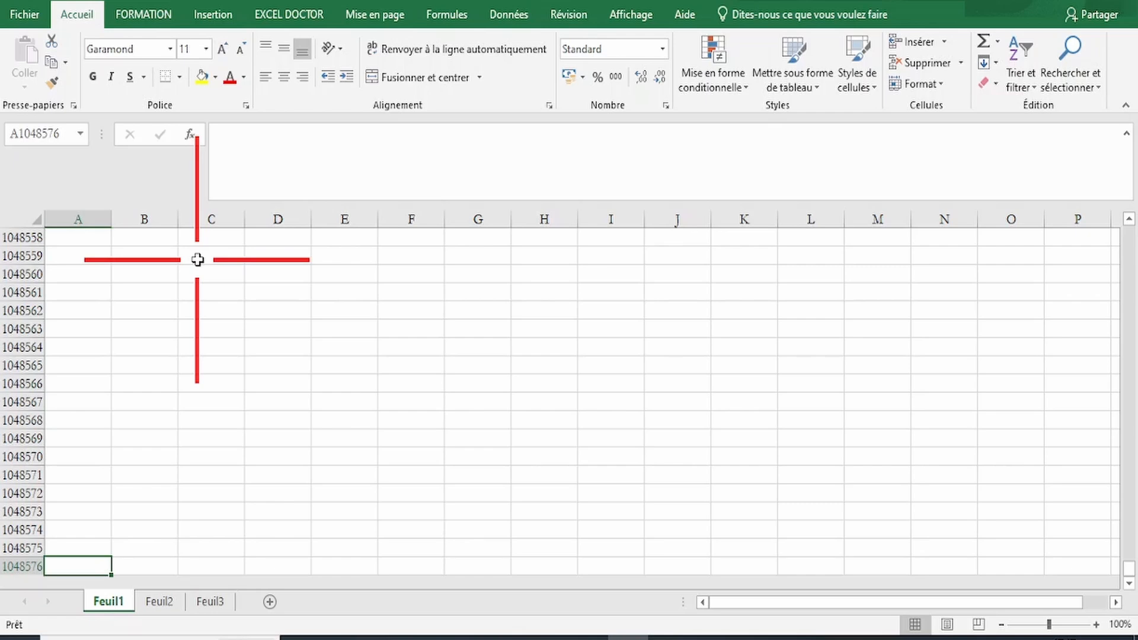
{"action": "key", "text": "ctrl+Right"}
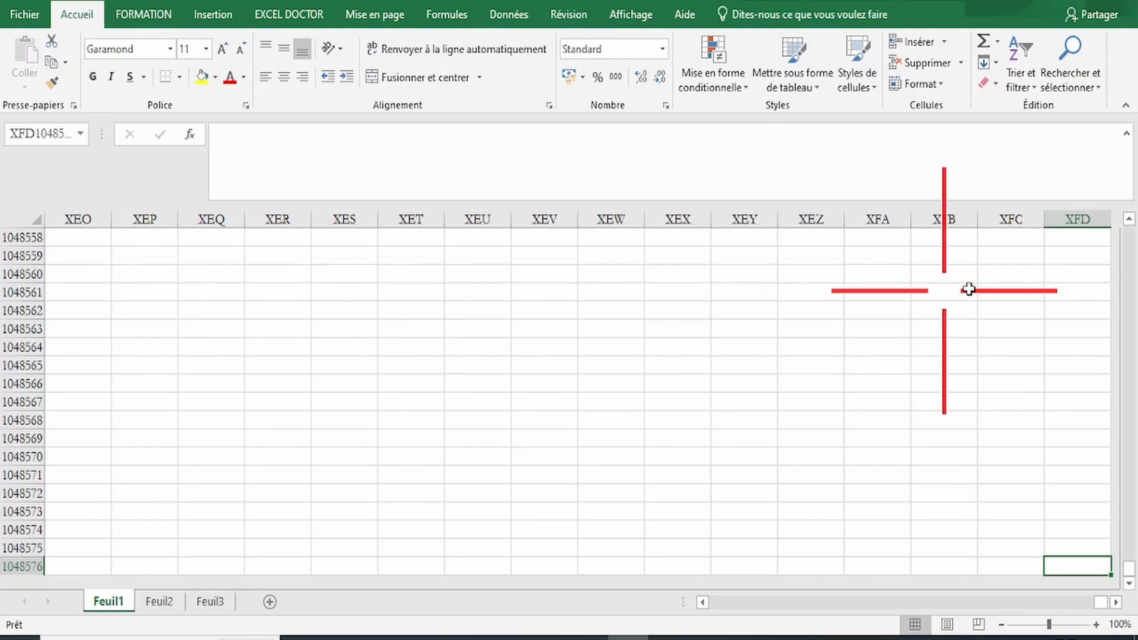
{"action": "left_click", "coordinate": [1088, 220]}
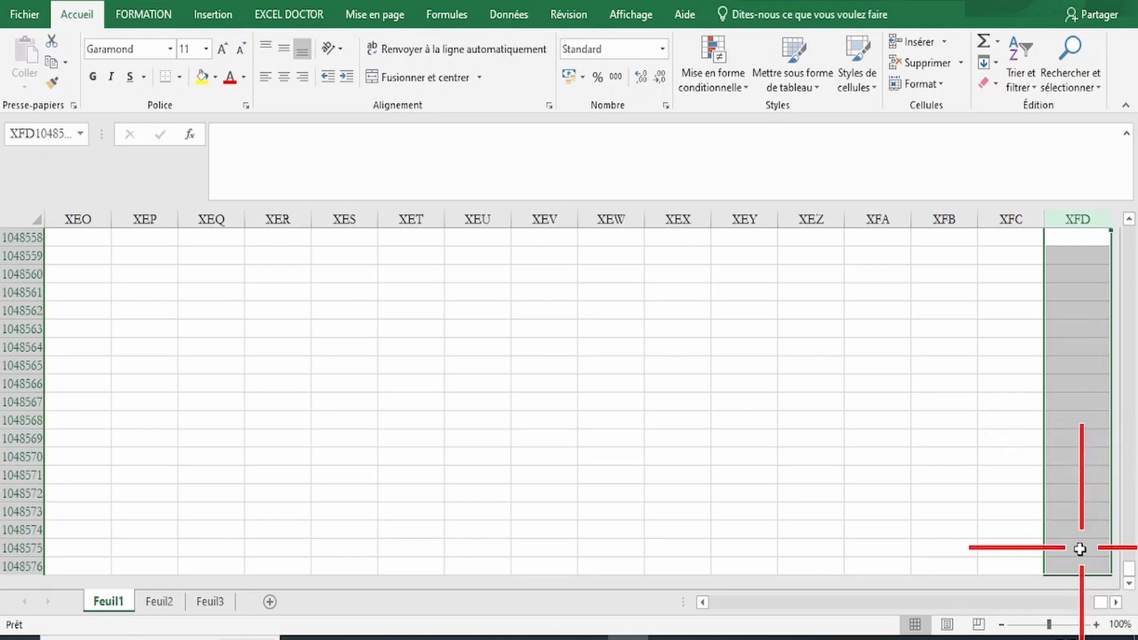
{"action": "left_click", "coordinate": [1067, 569]}
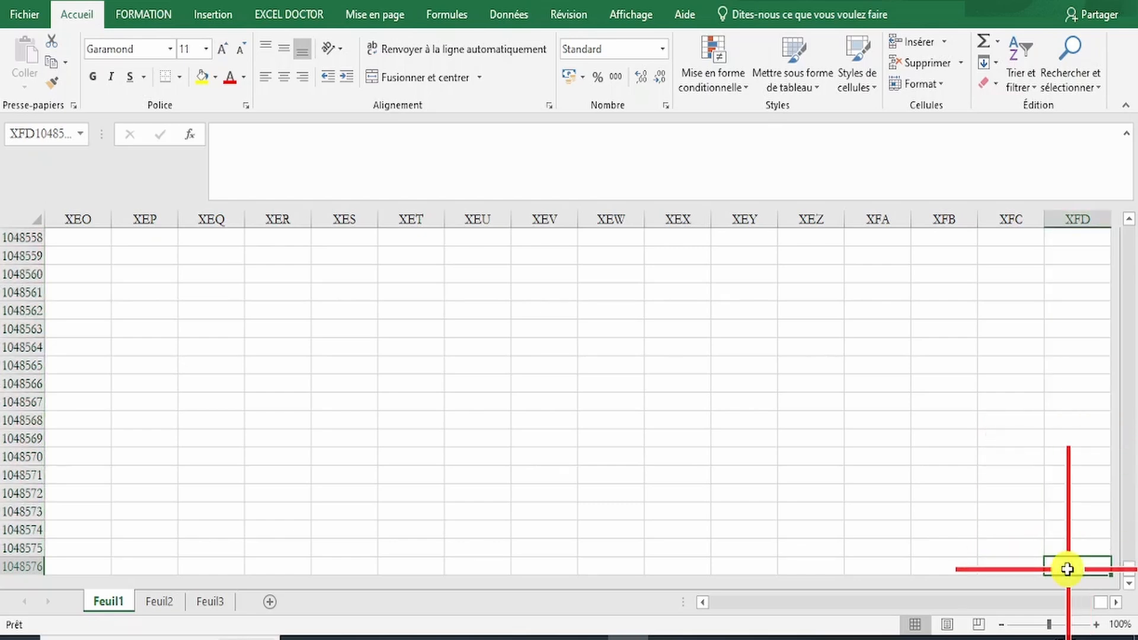
Jump back from the sheet's last cell to the first column and first row, ending on cell A1
{"action": "key", "text": "ctrl+Left"}
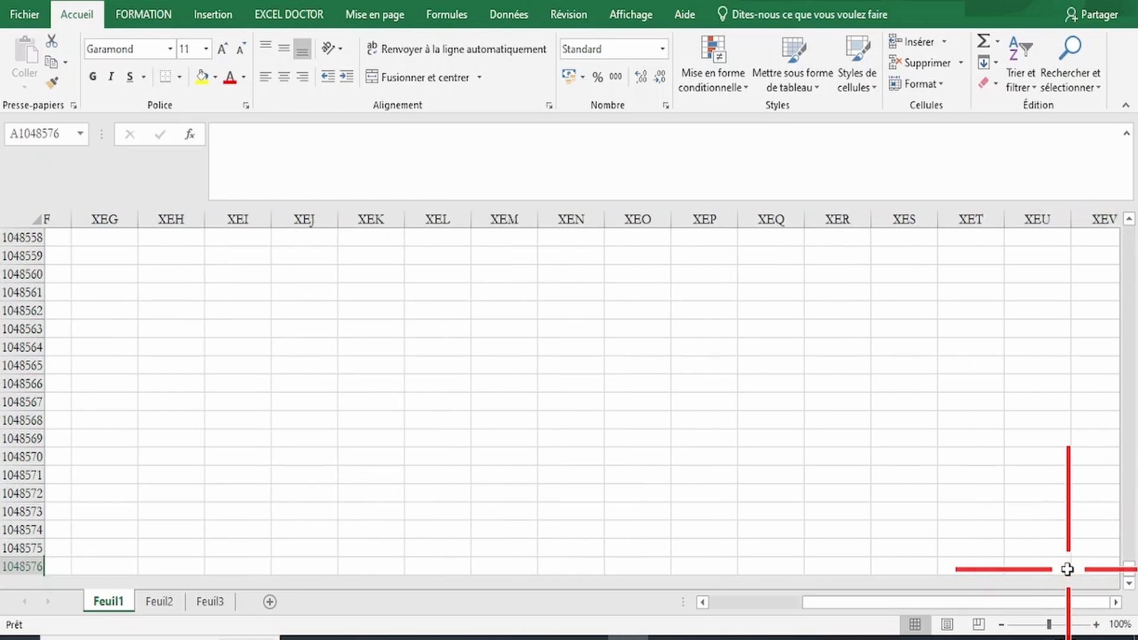
{"action": "key", "text": "Up"}
{"action": "key", "text": "ctrl+Up"}
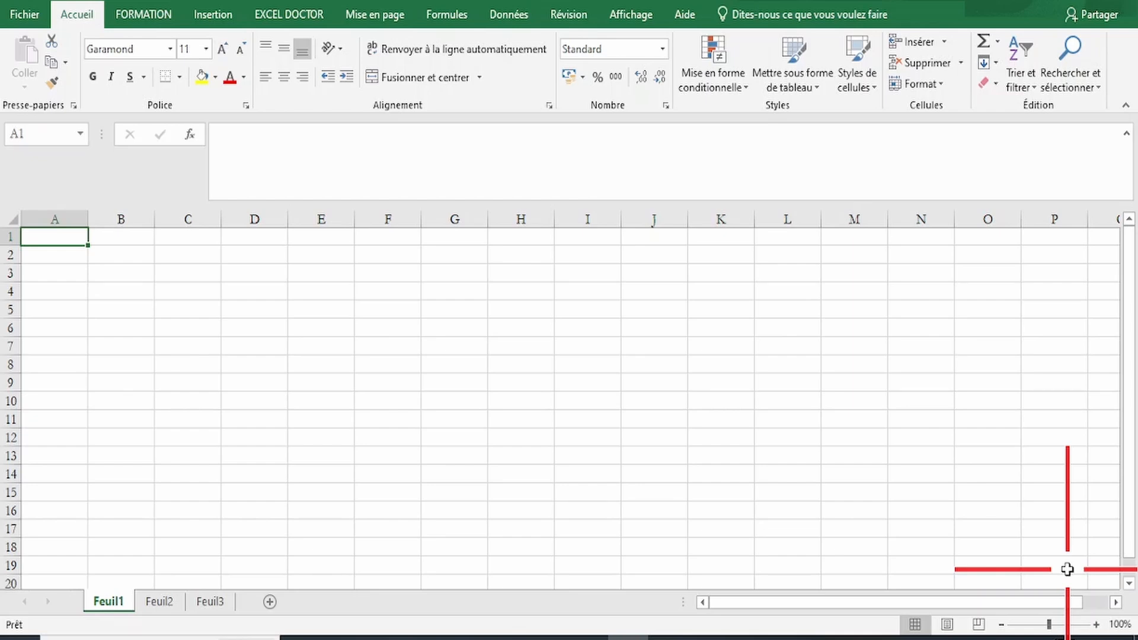
Select cell F6, rows 3, 7 and 8, columns E and G, and row 5, one after another
{"action": "left_click", "coordinate": [377, 326]}
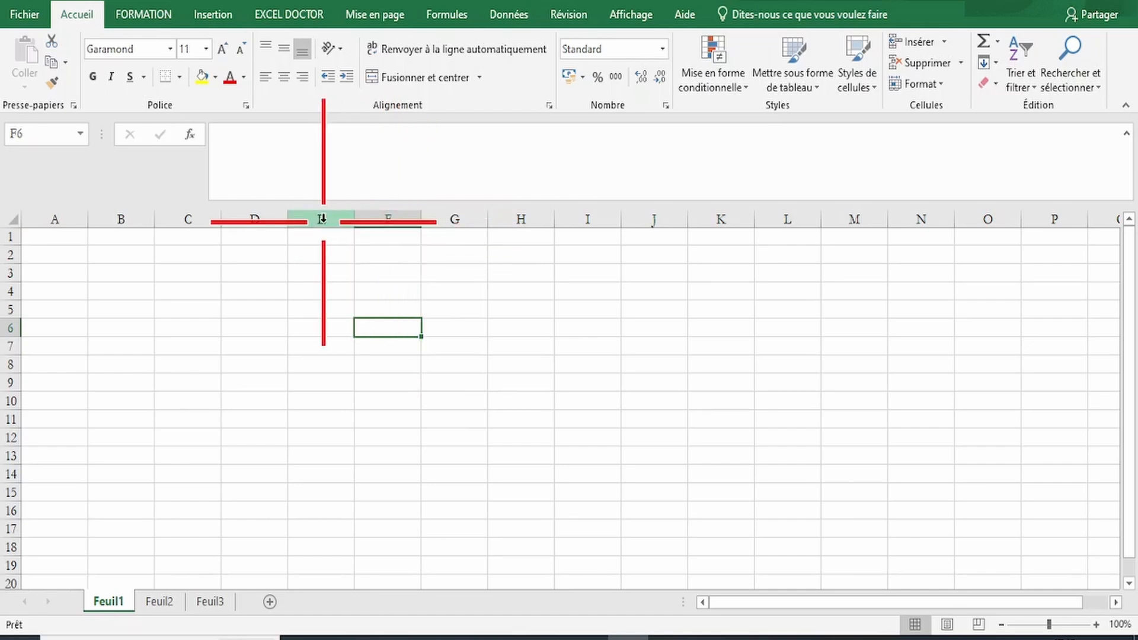
{"action": "left_click", "coordinate": [7, 274]}
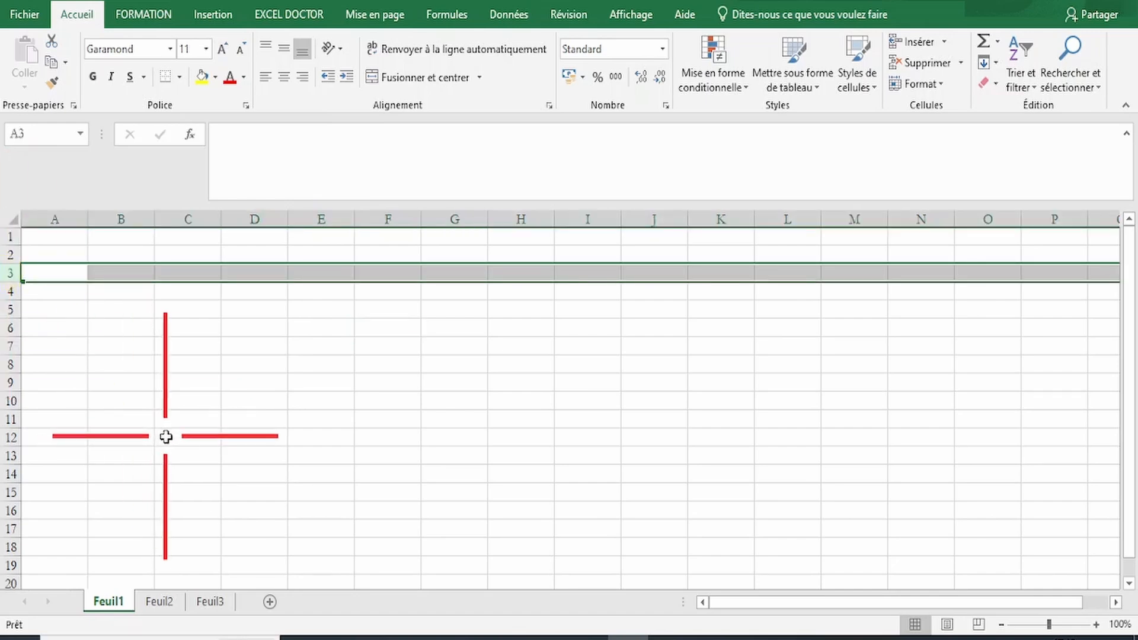
{"action": "left_click", "coordinate": [7, 341]}
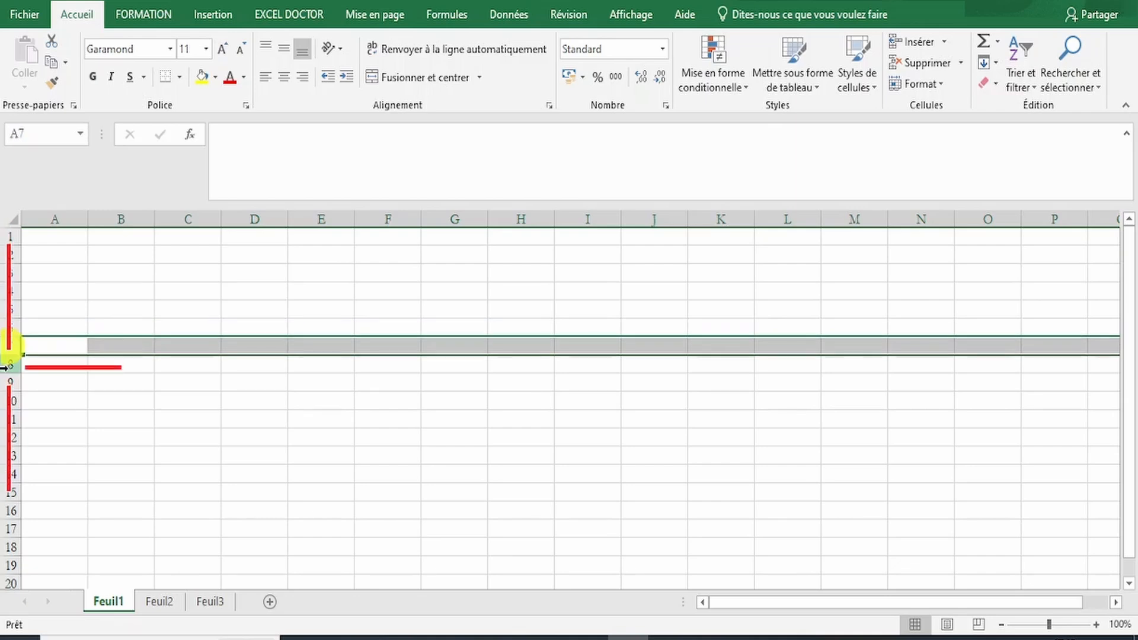
{"action": "left_click", "coordinate": [5, 366]}
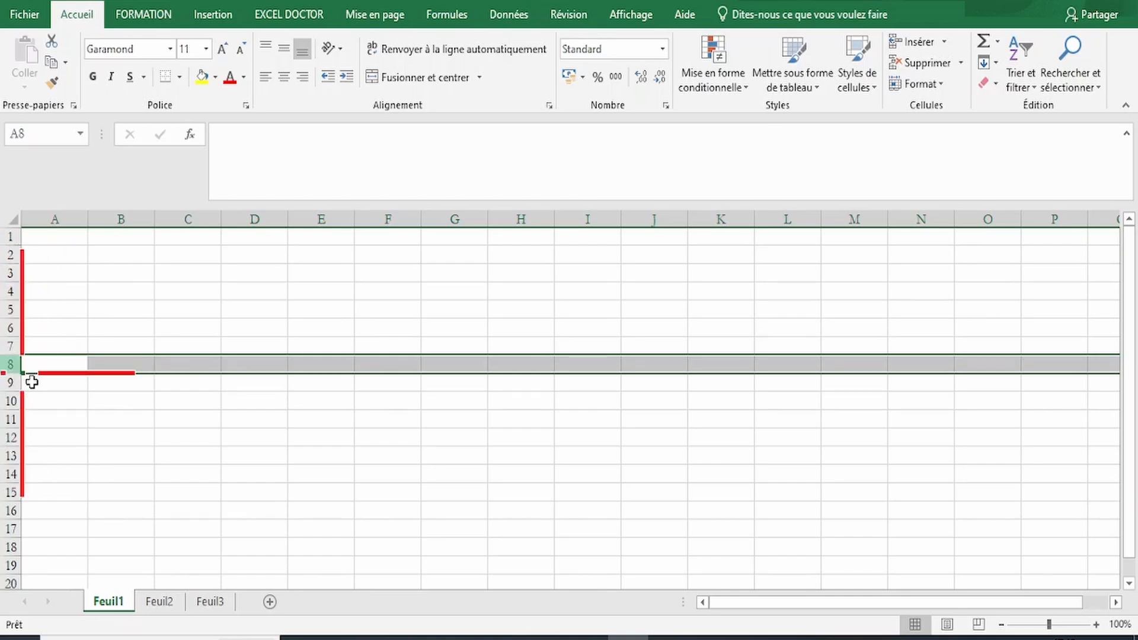
{"action": "left_click", "coordinate": [319, 214]}
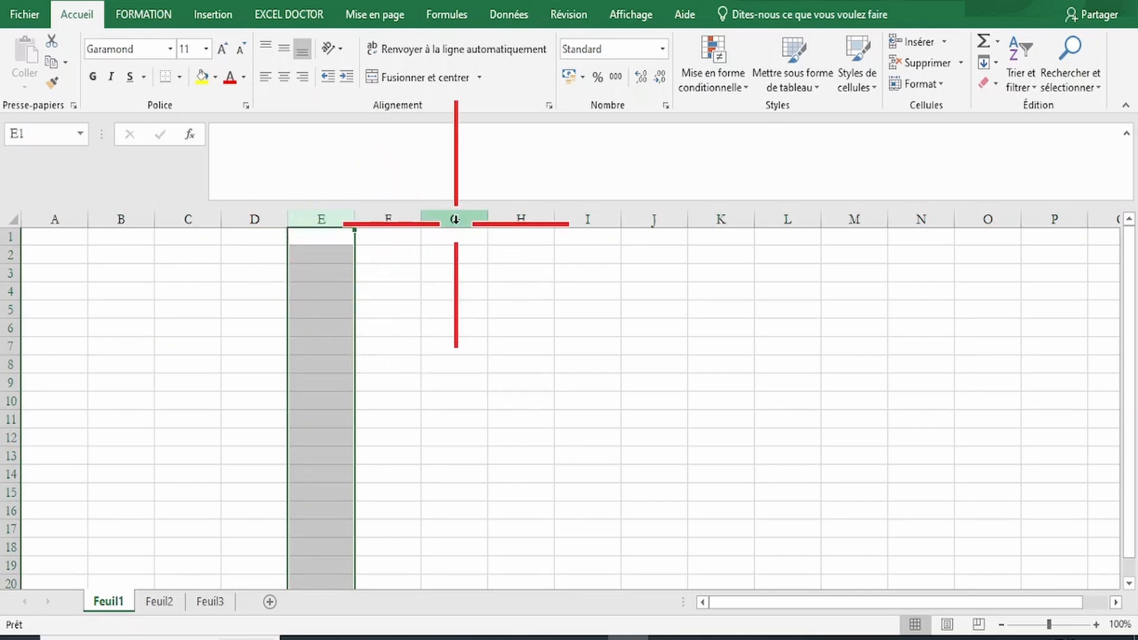
{"action": "left_click_drag", "start_coordinate": [453, 223], "coordinate": [460, 222]}
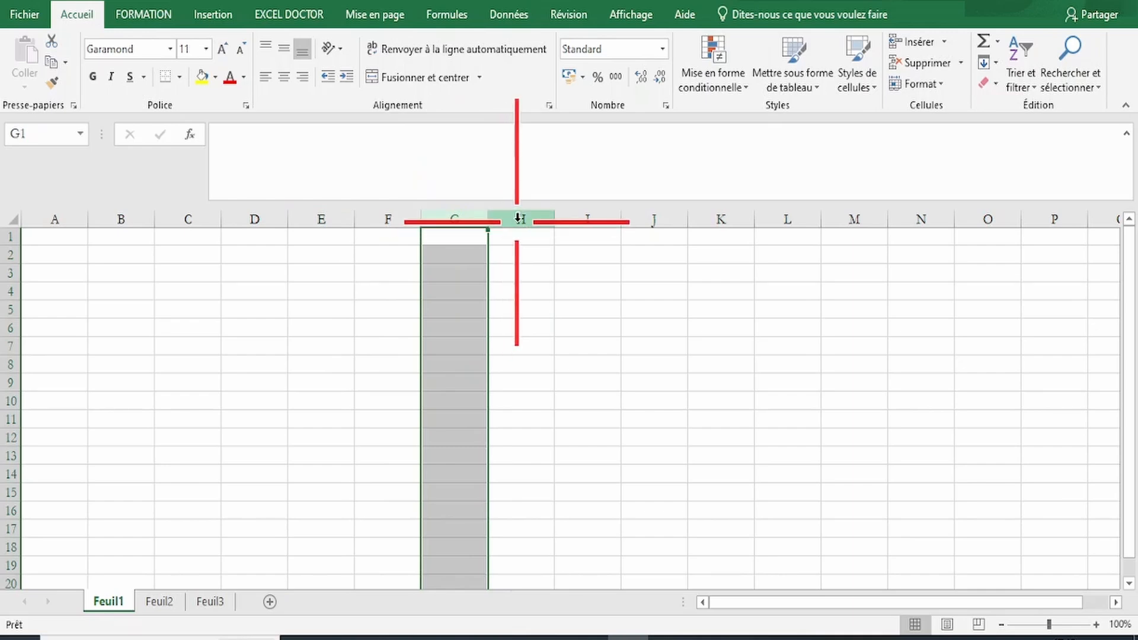
{"action": "left_click", "coordinate": [11, 308]}
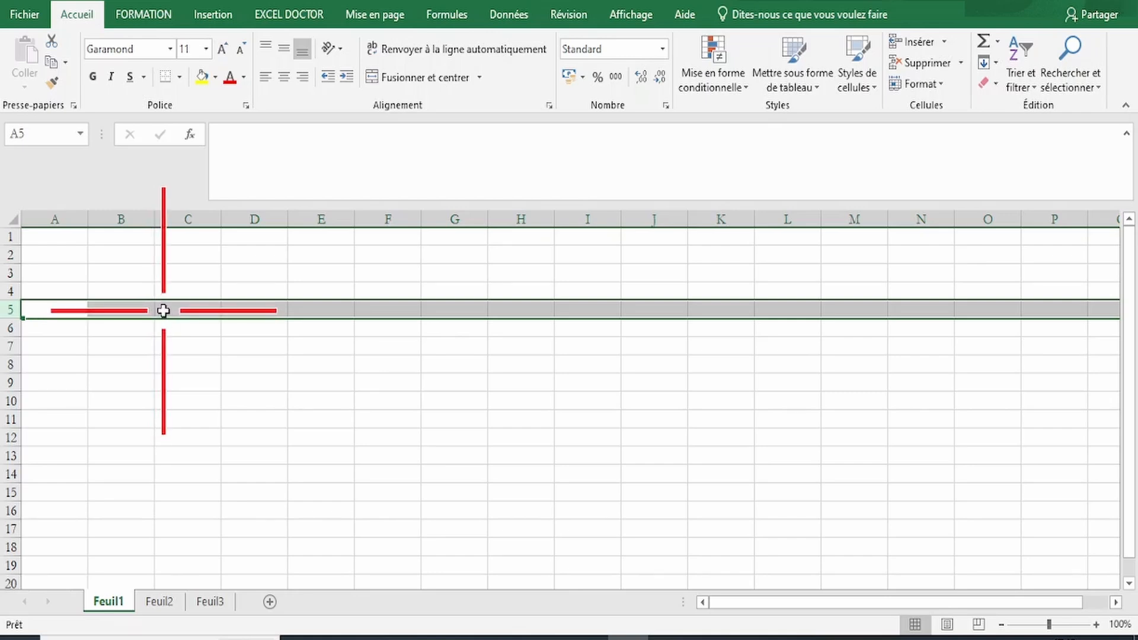
Select cell E5, and select the continuous range D4:J11 starting from cell D4
{"action": "left_click", "coordinate": [330, 308]}
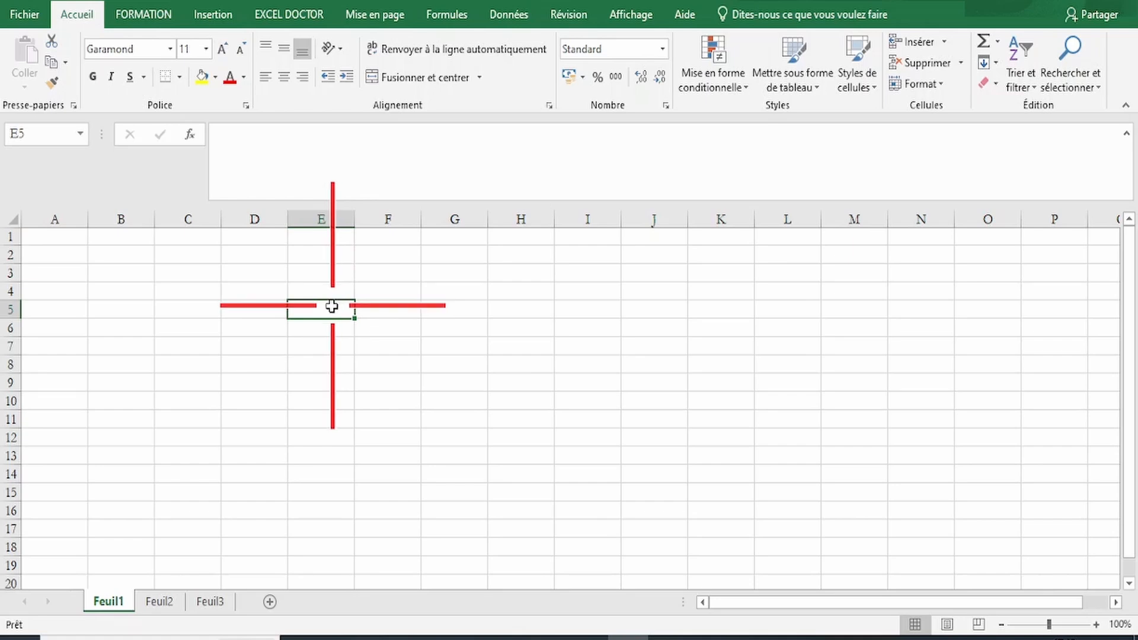
{"action": "left_click", "coordinate": [331, 306]}
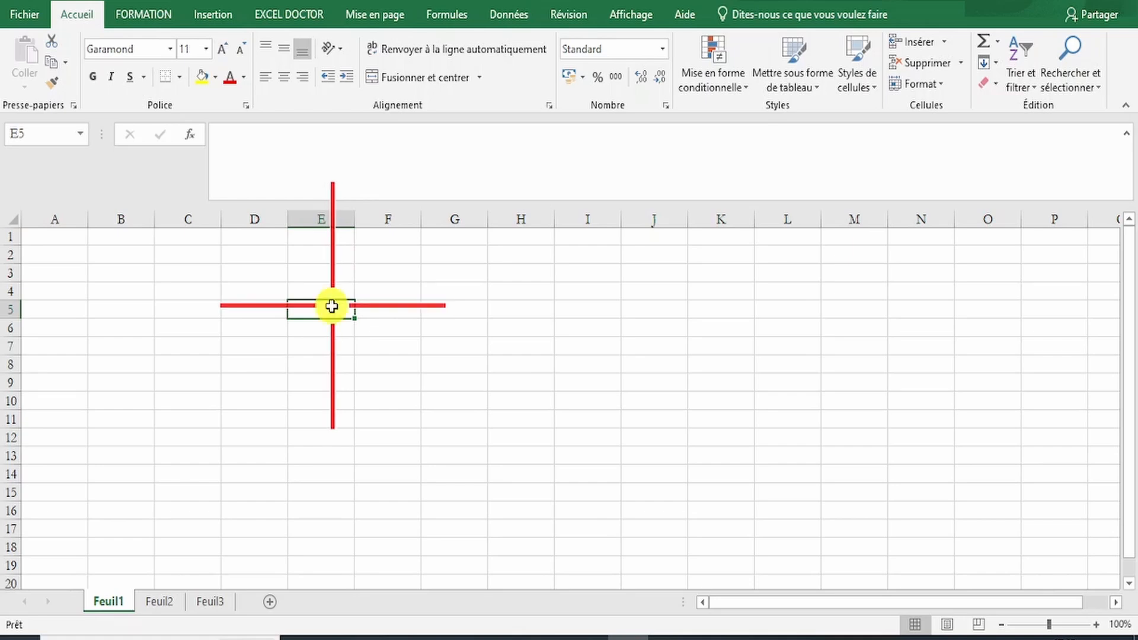
{"action": "left_click", "coordinate": [251, 290]}
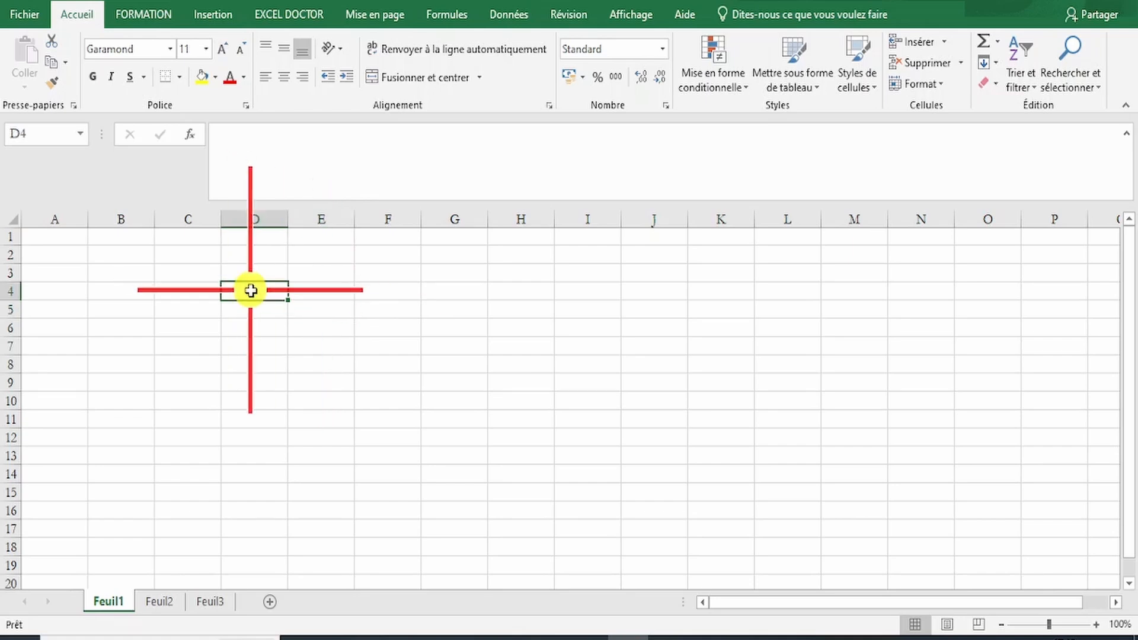
{"action": "left_click_drag", "start_coordinate": [250, 291], "coordinate": [644, 425]}
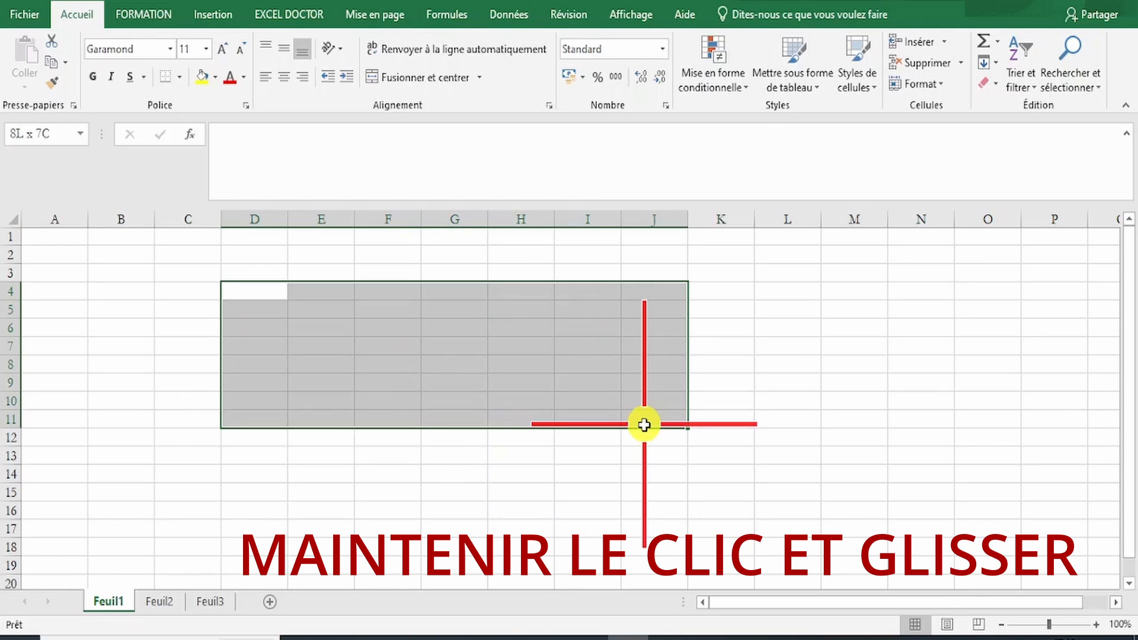
{"action": "left_click_drag", "start_coordinate": [645, 424], "coordinate": [661, 419]}
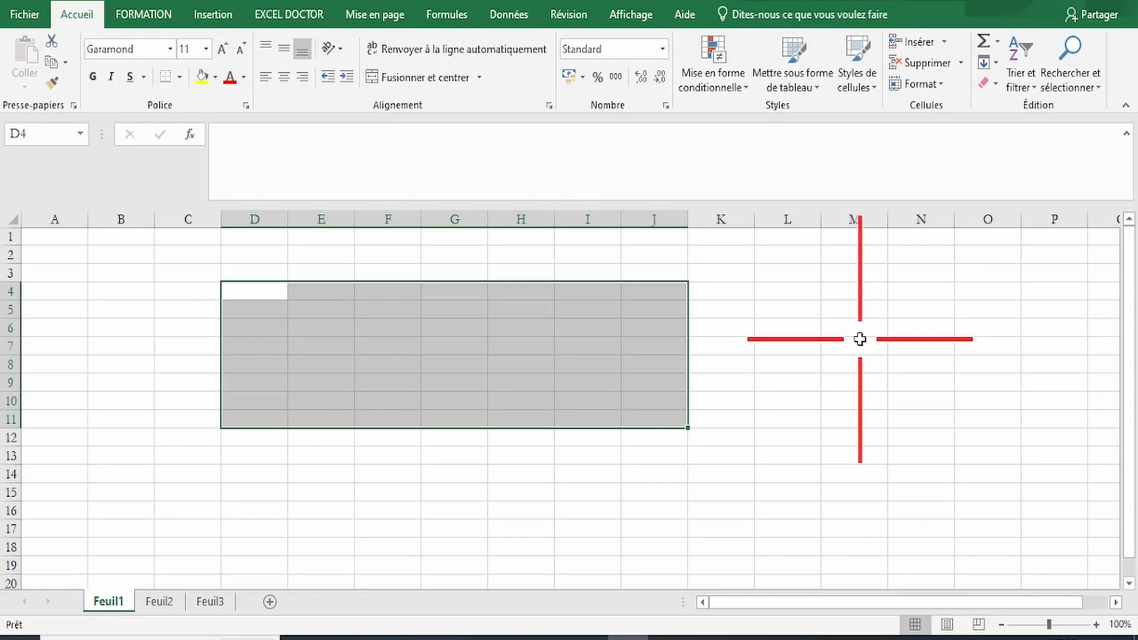
Select the four separate cells E4, H4, E8 and H8 together as one non-adjacent selection
{"action": "left_click", "coordinate": [322, 480]}
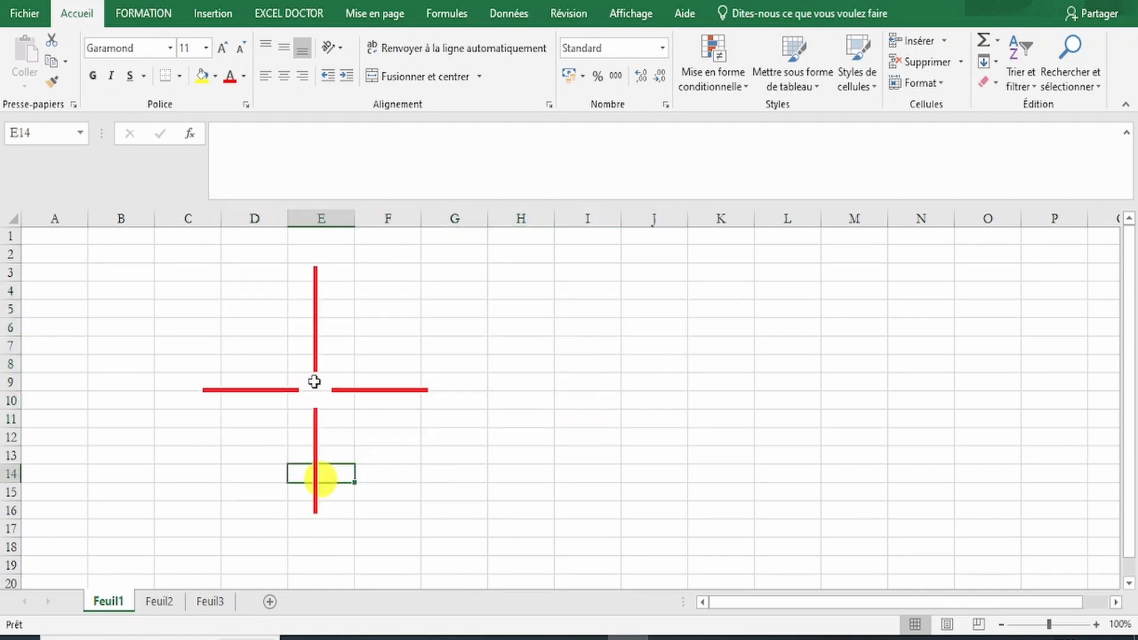
{"action": "left_click", "coordinate": [321, 291]}
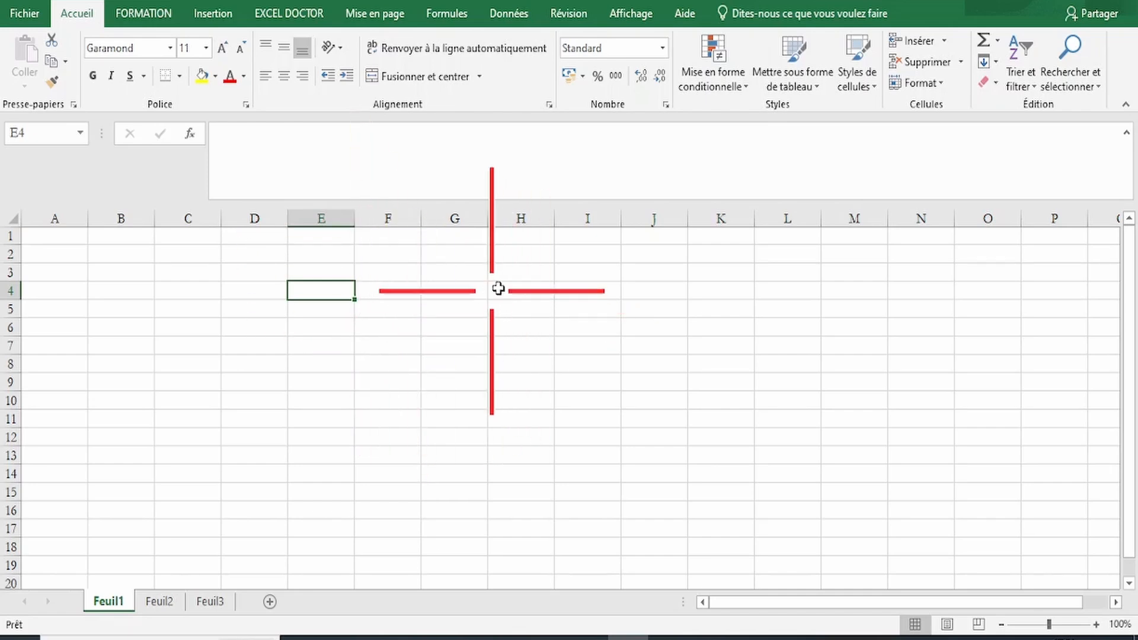
{"action": "left_click", "coordinate": [533, 288], "text": "ctrl"}
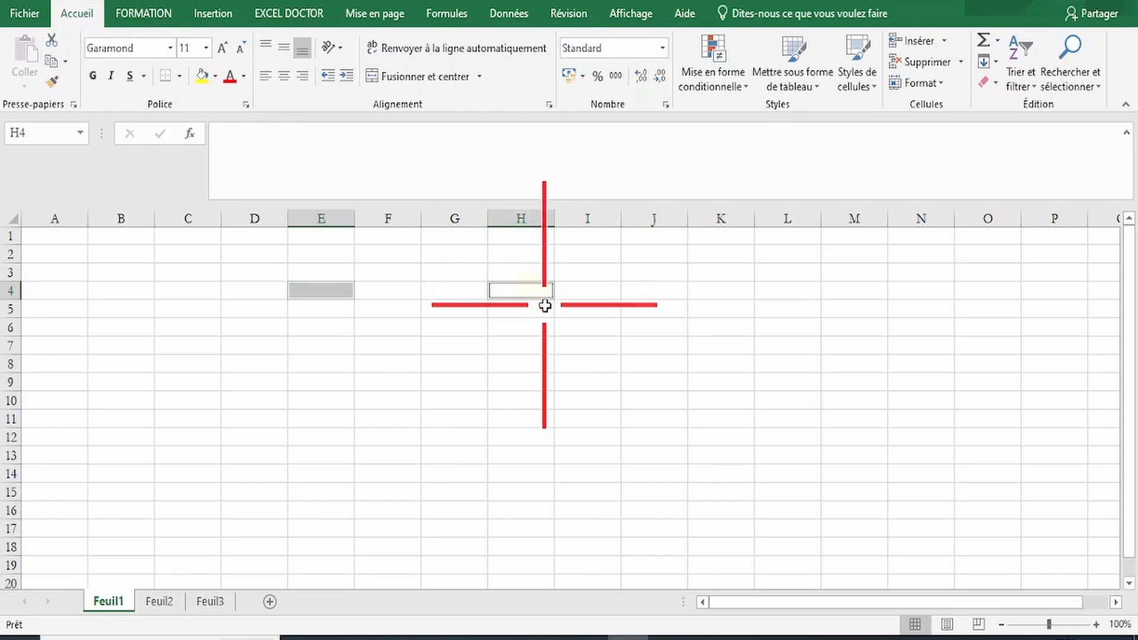
{"action": "left_click", "coordinate": [331, 367], "text": "ctrl"}
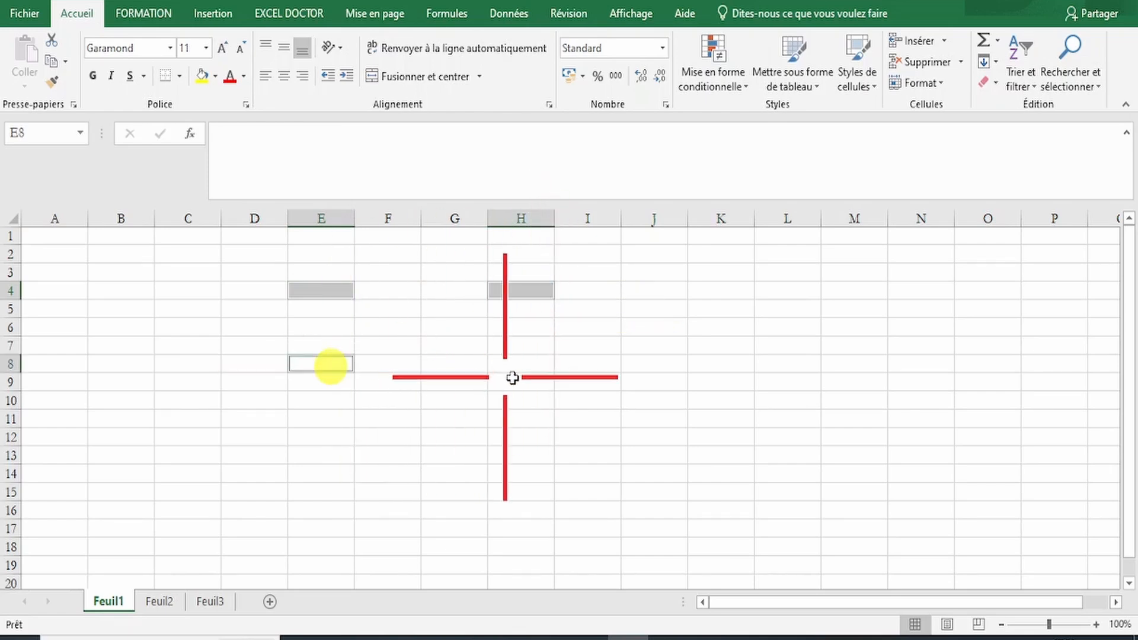
{"action": "left_click", "coordinate": [534, 366], "text": "ctrl"}
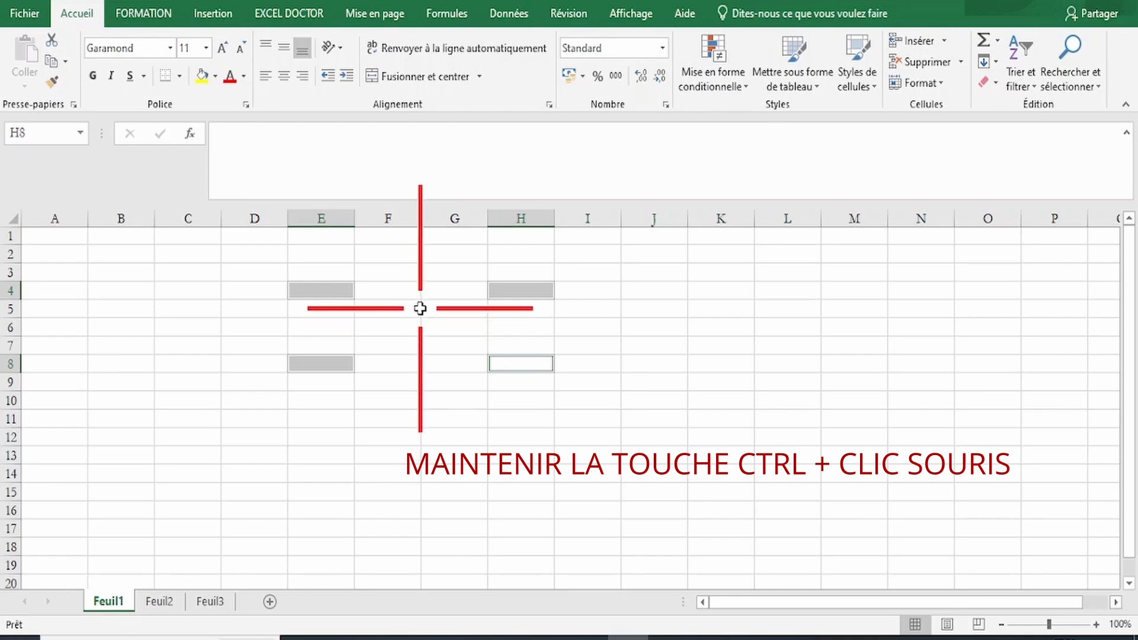
Clear the selection and repeat the non-adjacent selection of cells E4, H4, E8 and H8
{"action": "left_click", "coordinate": [424, 323]}
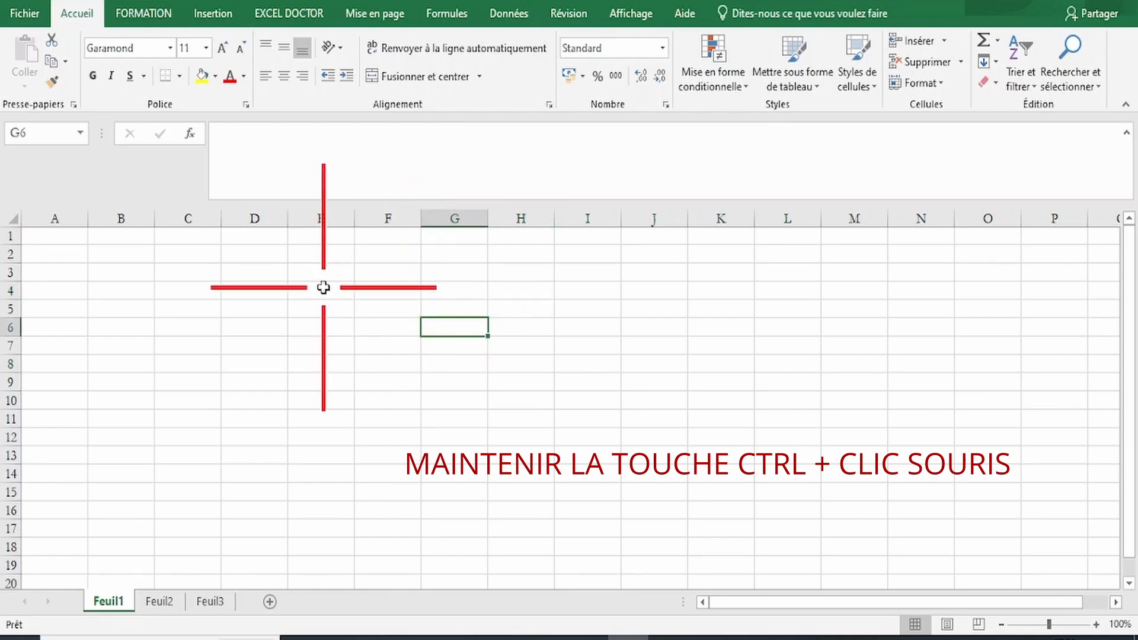
{"action": "left_click", "coordinate": [323, 287]}
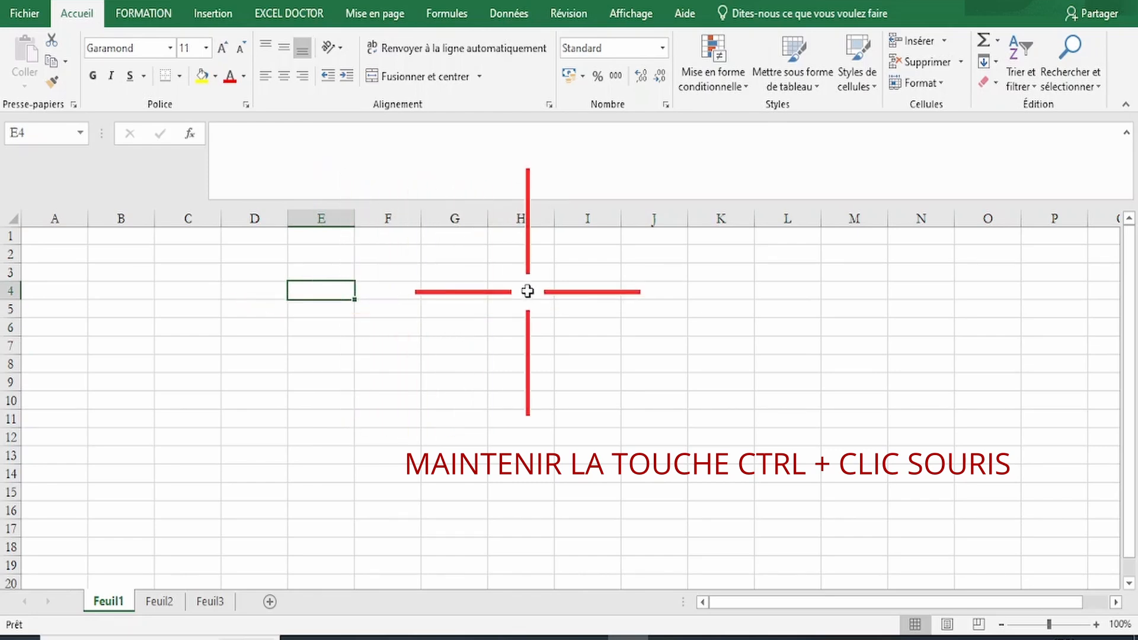
{"action": "left_click", "coordinate": [527, 291], "text": "ctrl"}
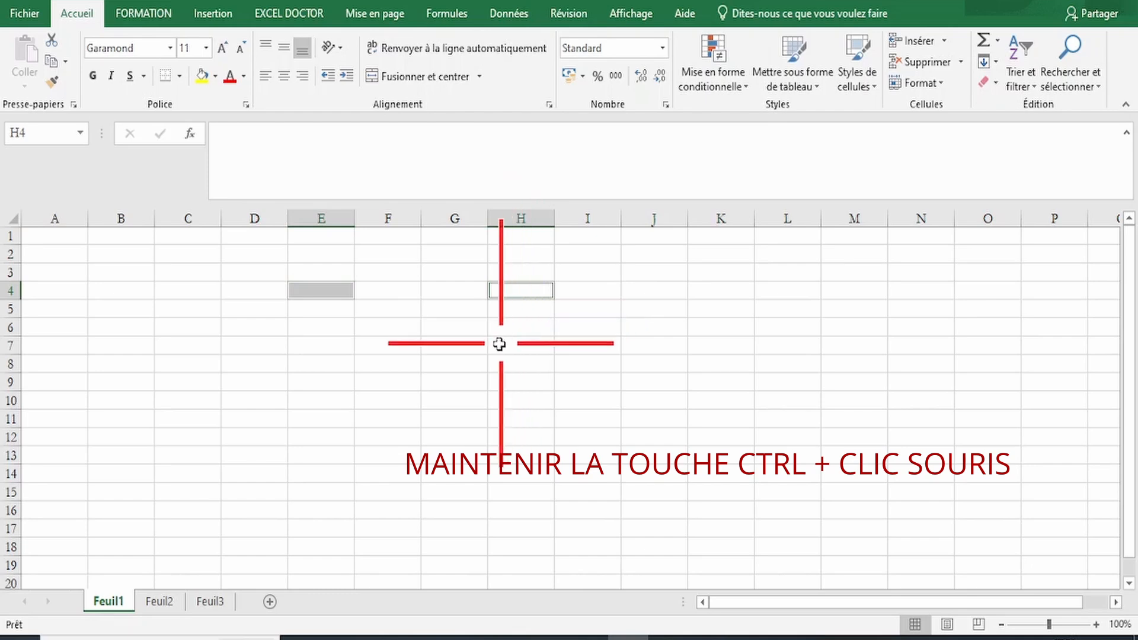
{"action": "left_click", "coordinate": [328, 363], "text": "ctrl"}
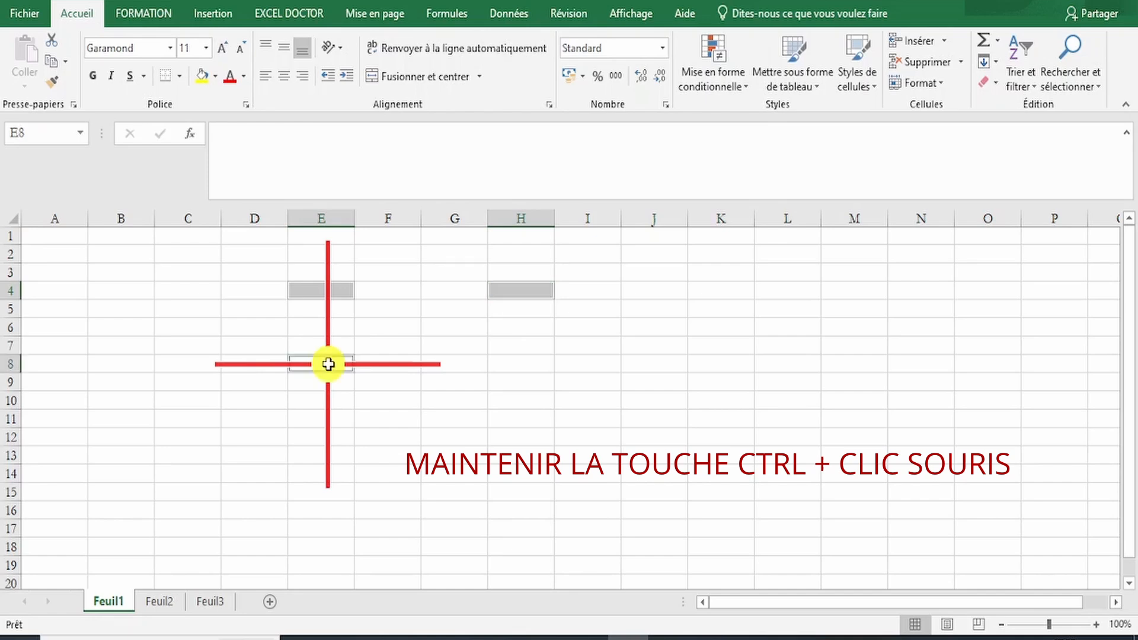
{"action": "left_click", "coordinate": [523, 361], "text": "ctrl"}
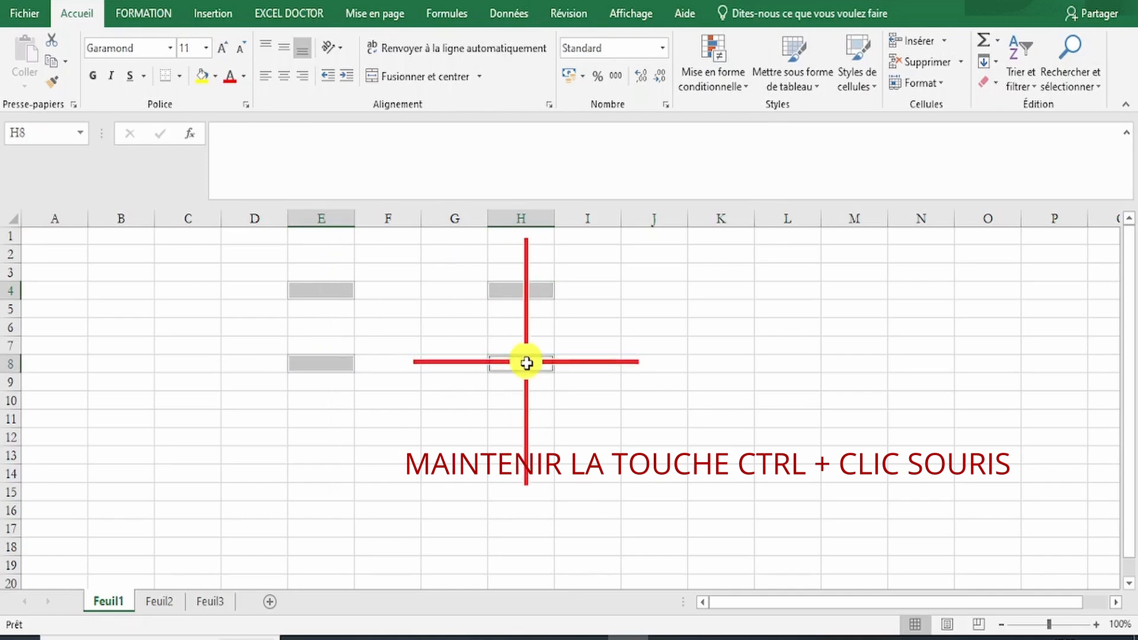
Extend the non-adjacent selection with cells K9, L8, N4, I12, E13, C8, C4, B10, B14 and D16
{"action": "left_click", "coordinate": [693, 380], "text": "ctrl"}
{"action": "left_click", "coordinate": [789, 361], "text": "ctrl"}
{"action": "left_click", "coordinate": [894, 289], "text": "ctrl"}
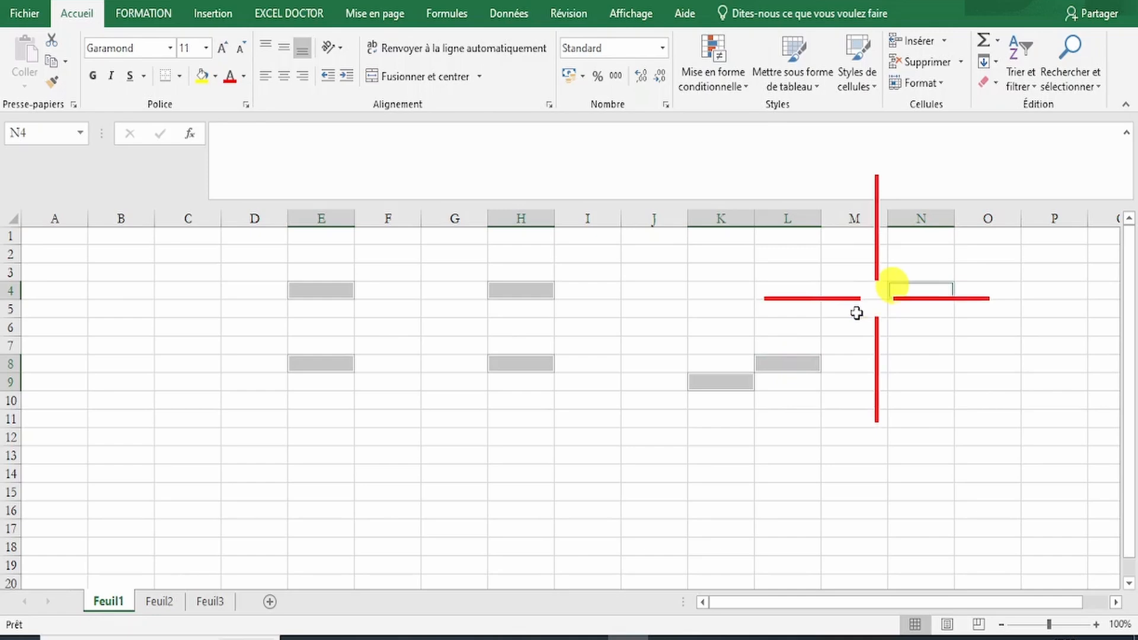
{"action": "left_click", "coordinate": [557, 437], "text": "ctrl"}
{"action": "left_click", "coordinate": [350, 448], "text": "ctrl"}
{"action": "left_click", "coordinate": [203, 362], "text": "ctrl"}
{"action": "left_click", "coordinate": [175, 288], "text": "ctrl"}
{"action": "left_click", "coordinate": [107, 403], "text": "ctrl"}
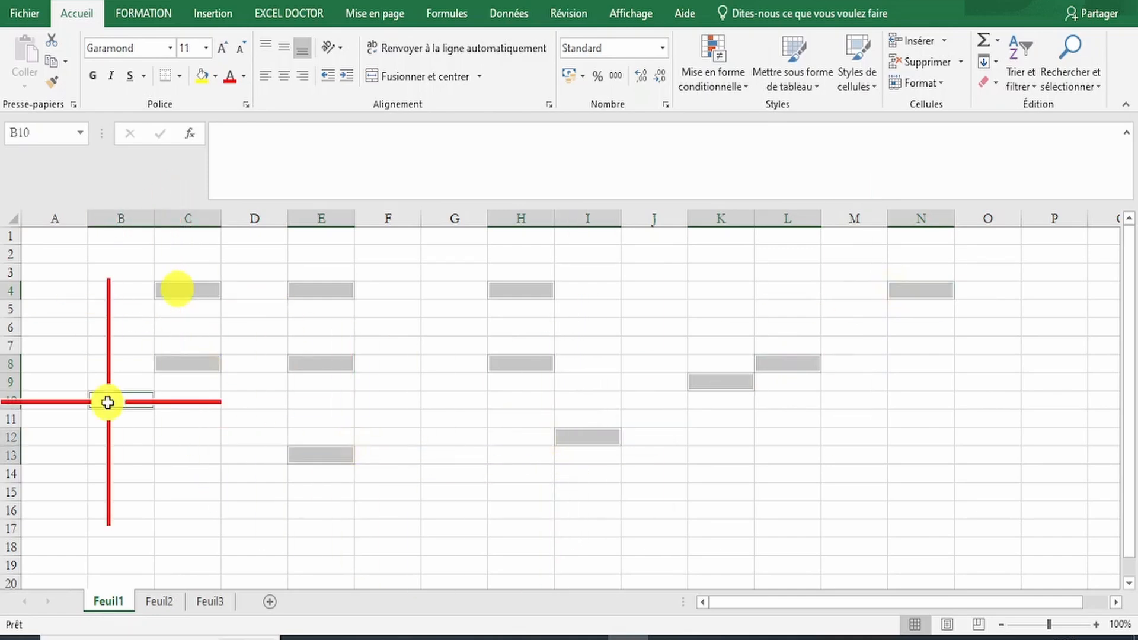
{"action": "left_click", "coordinate": [127, 473], "text": "ctrl"}
{"action": "left_click", "coordinate": [249, 510], "text": "ctrl"}
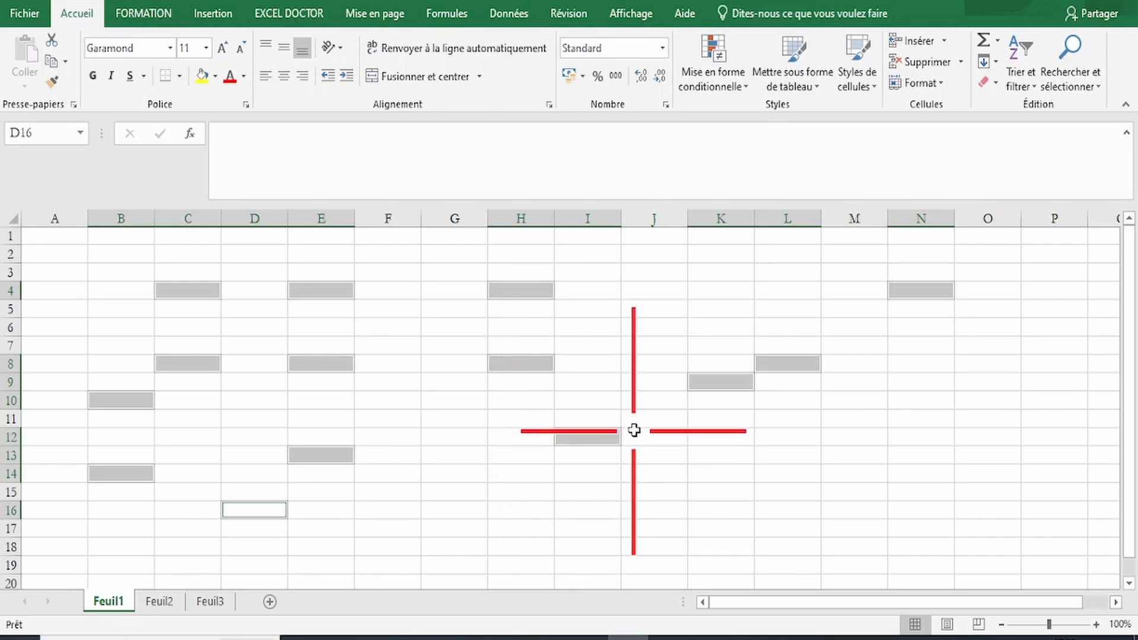
Clear the multiple selection by selecting cell G11, move up to G8 and select cell F6
{"action": "left_click", "coordinate": [463, 417]}
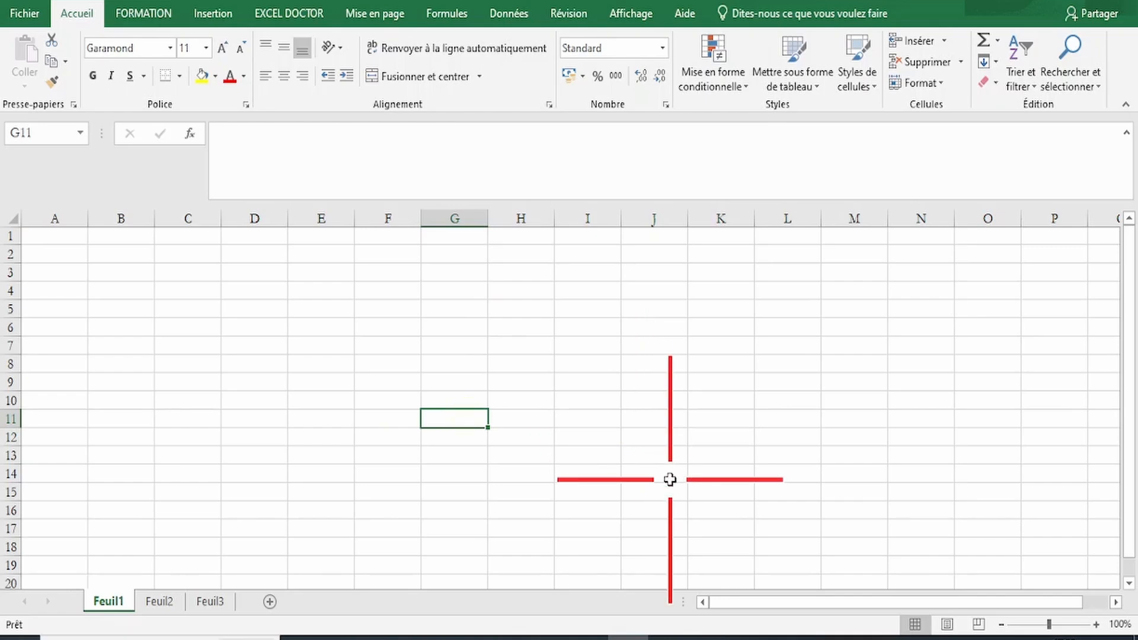
{"action": "key", "text": "Up"}
{"action": "key", "text": "Up"}
{"action": "key", "text": "Up"}
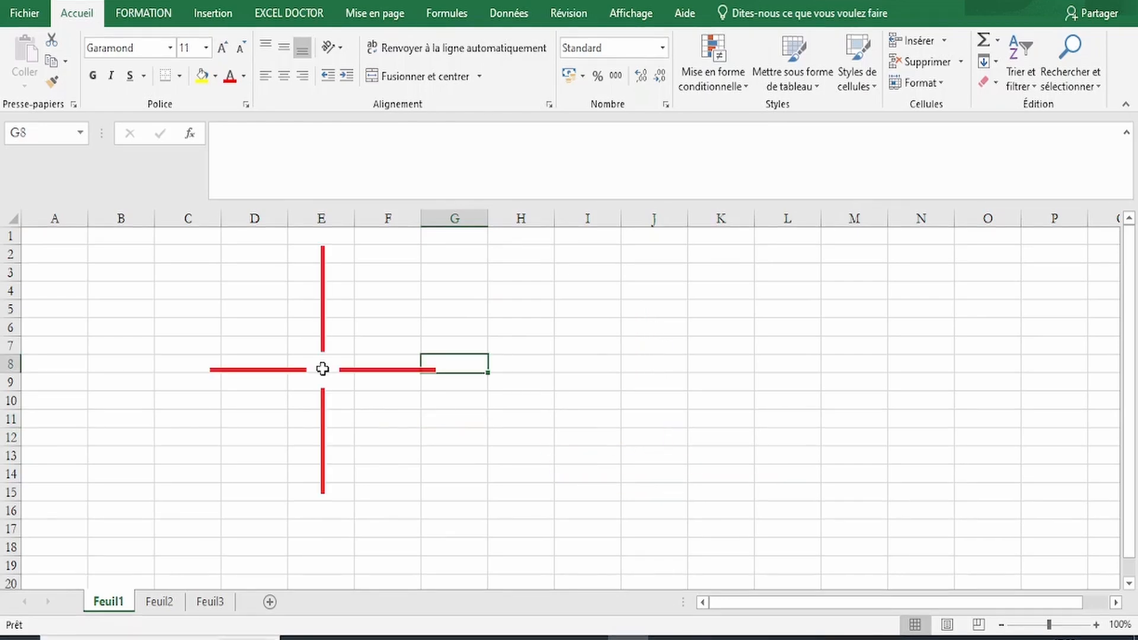
{"action": "left_click", "coordinate": [389, 327]}
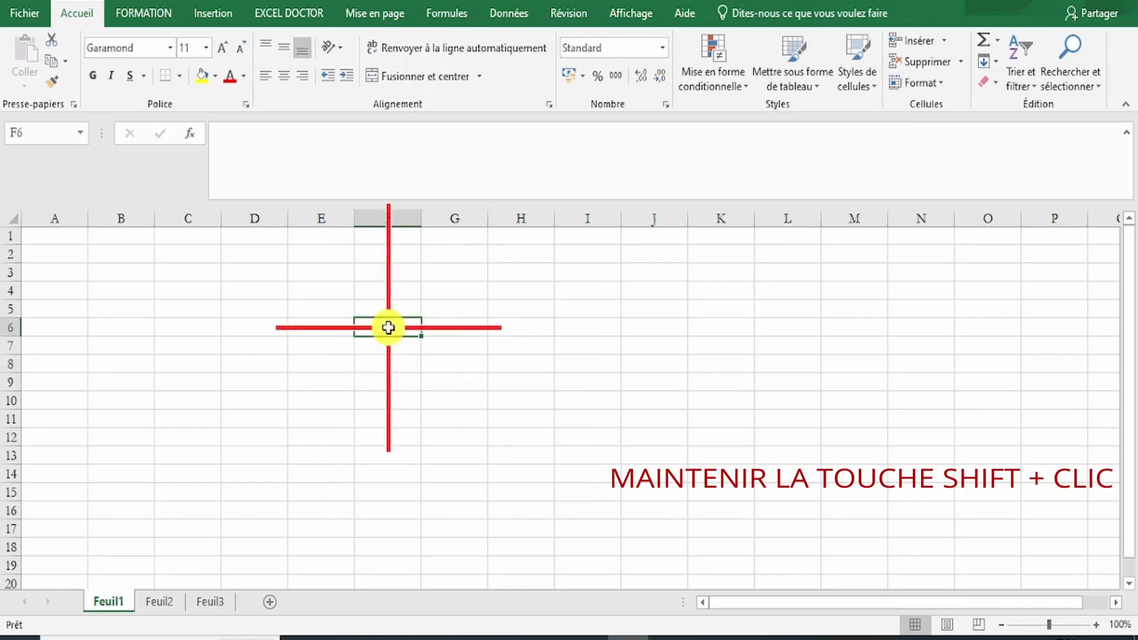
Select the range D4:H10 from its two opposite corner cells and fill it with yellow
{"action": "left_click", "coordinate": [251, 289]}
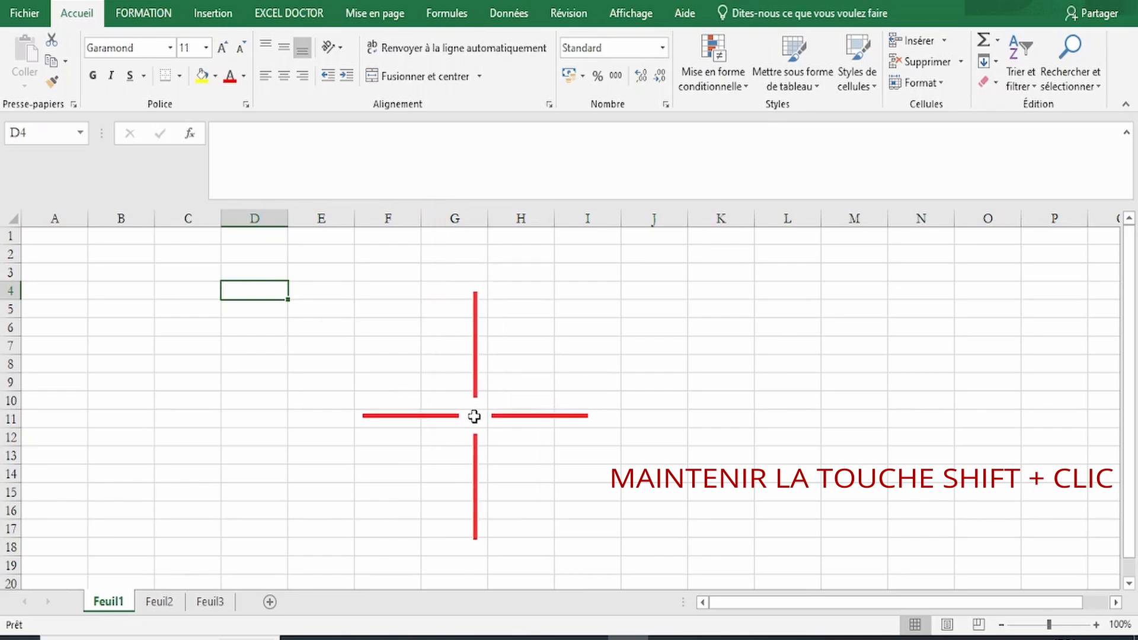
{"action": "left_click", "coordinate": [522, 402], "text": "shift"}
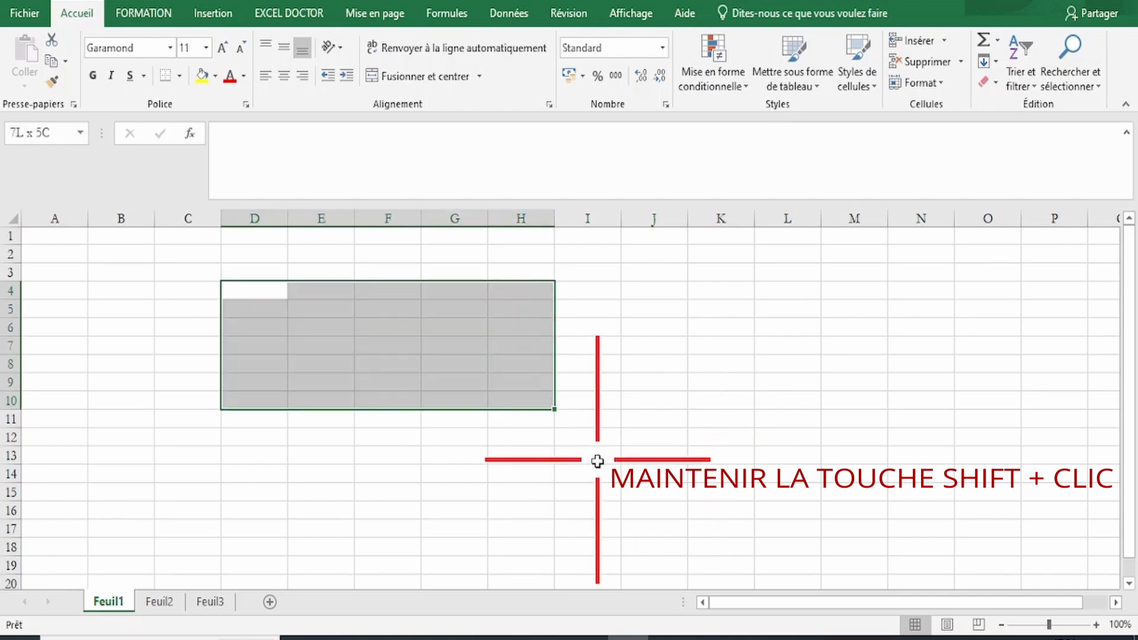
{"action": "right_click", "coordinate": [494, 358]}
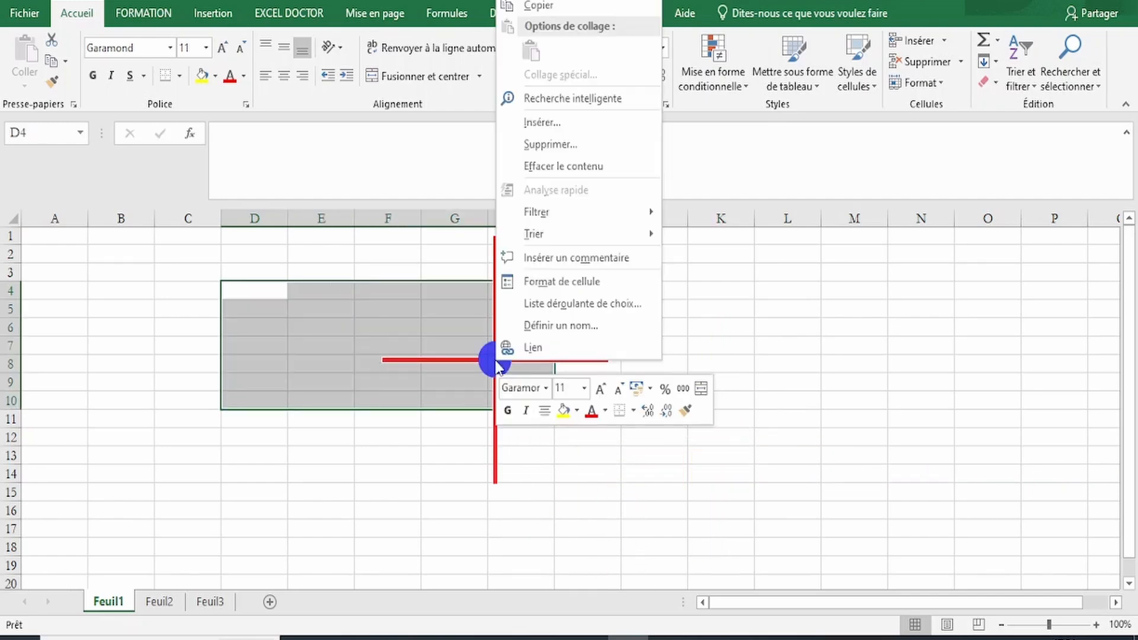
{"action": "left_click", "coordinate": [564, 410]}
{"action": "left_click", "coordinate": [550, 477]}
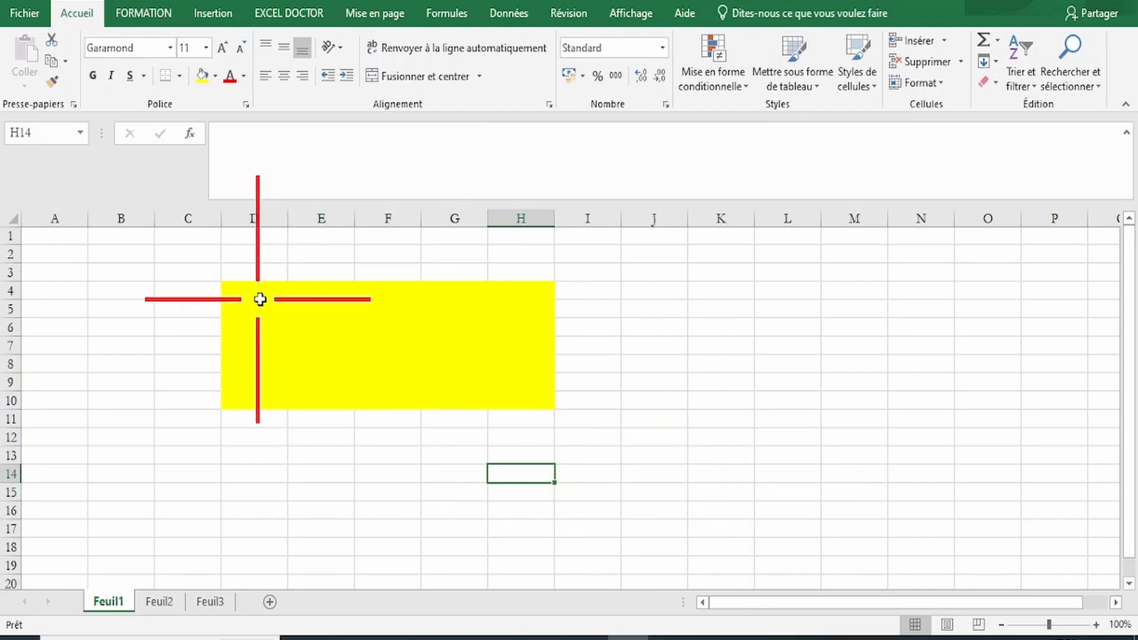
Select the range J4:L10 from its two opposite corner cells and fill it with yellow
{"action": "left_click", "coordinate": [655, 291]}
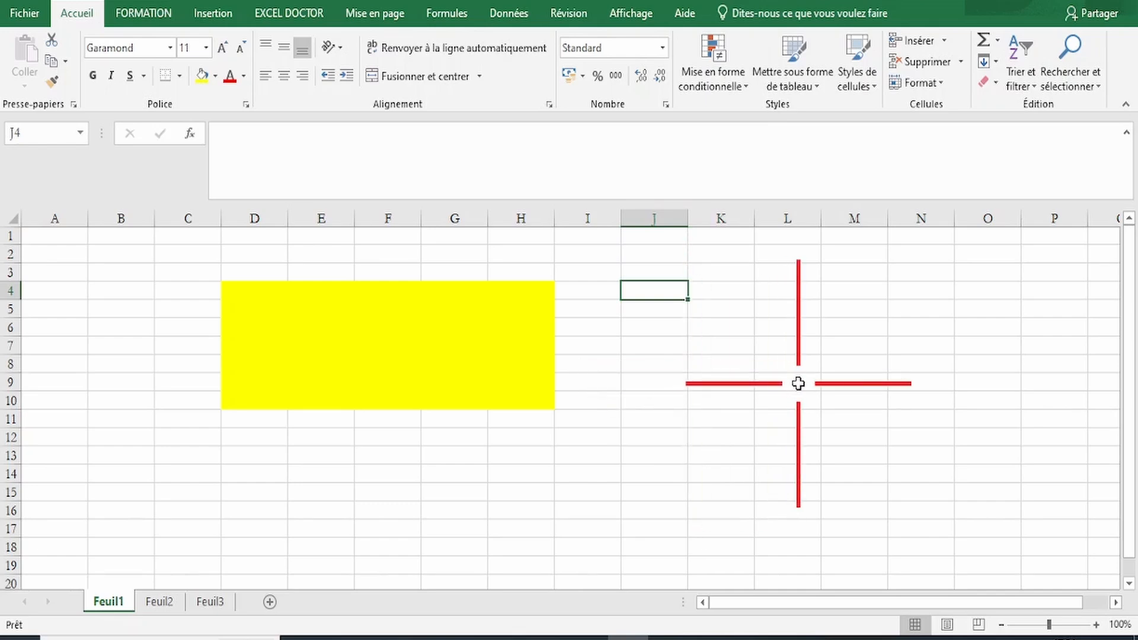
{"action": "left_click", "coordinate": [804, 400], "text": "shift"}
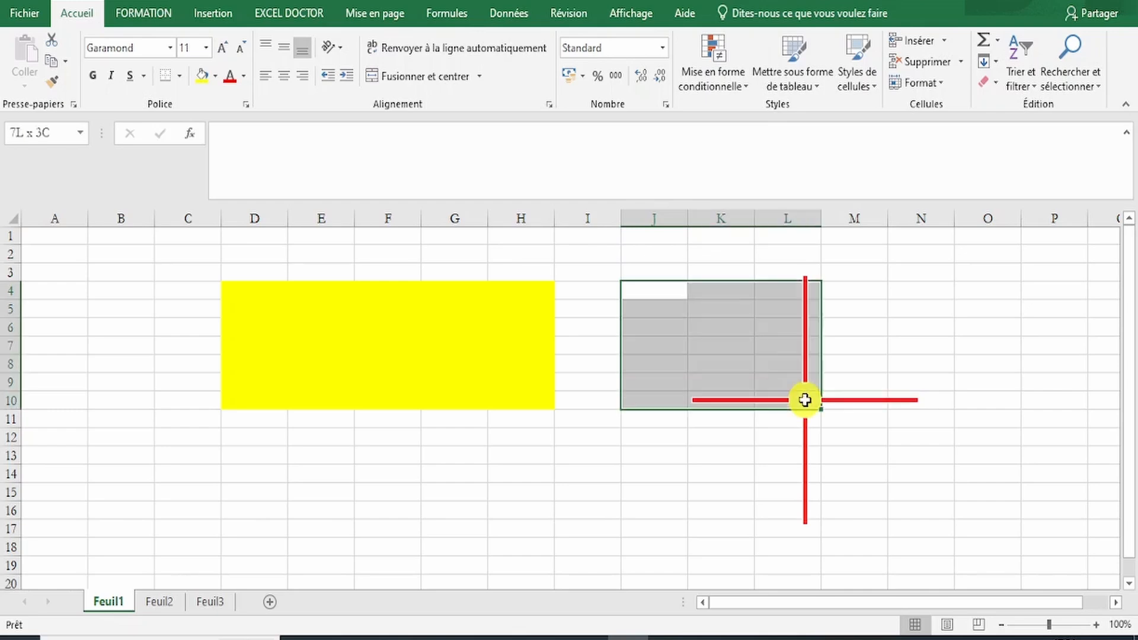
{"action": "right_click", "coordinate": [787, 350]}
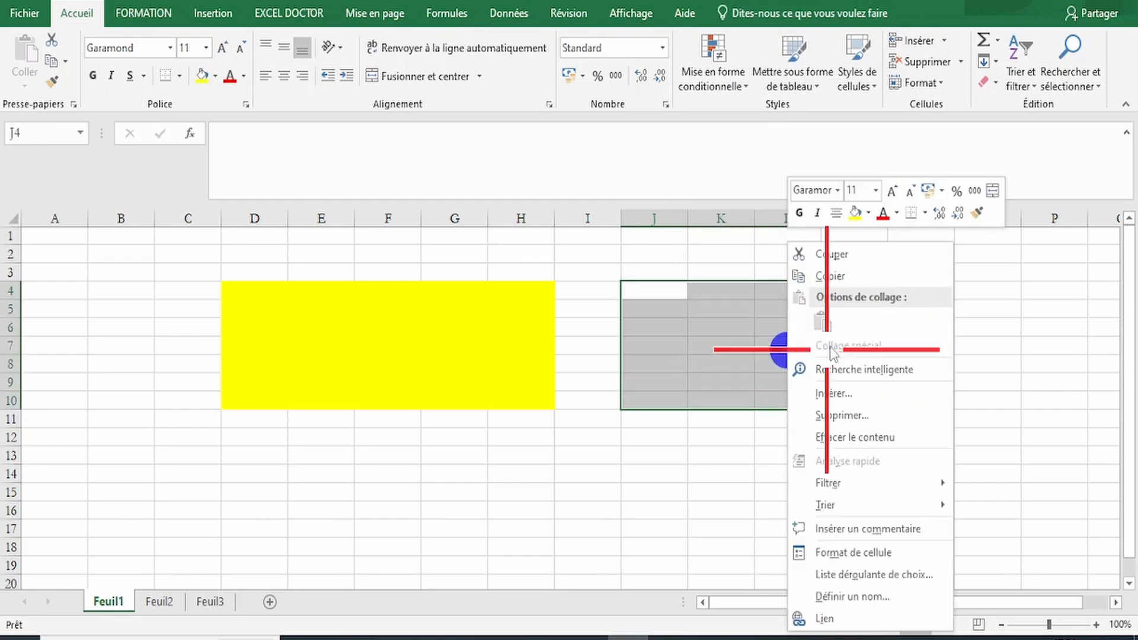
{"action": "left_click", "coordinate": [854, 212]}
{"action": "left_click", "coordinate": [655, 548]}
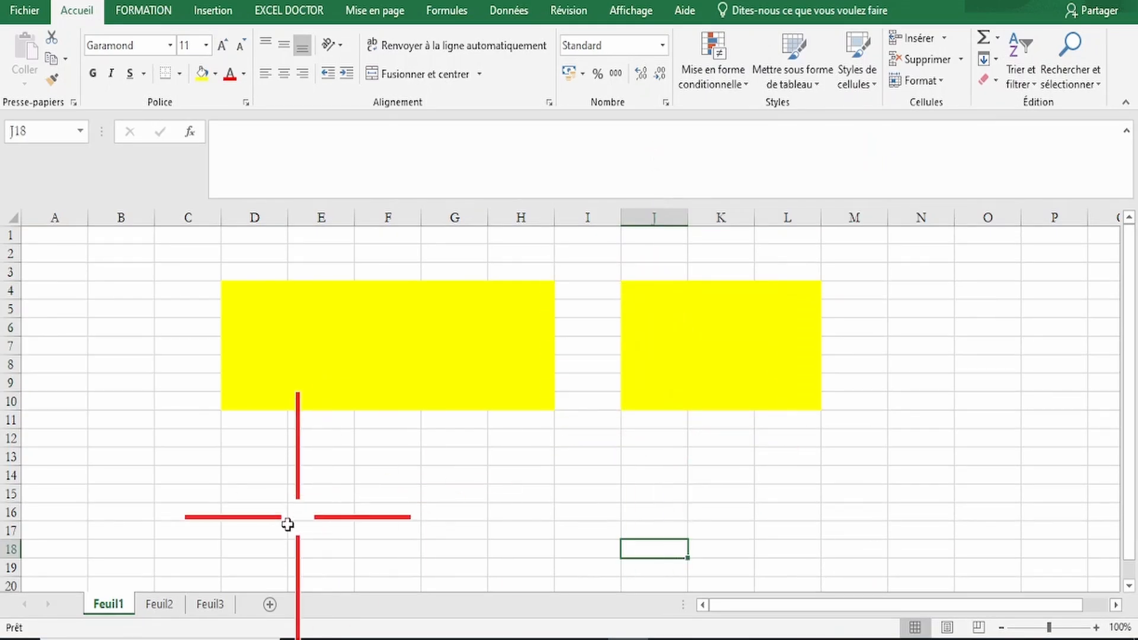
On sheet Feuil2, select the entire columns B to J one at a time as a multiple selection
{"action": "left_click", "coordinate": [160, 604]}
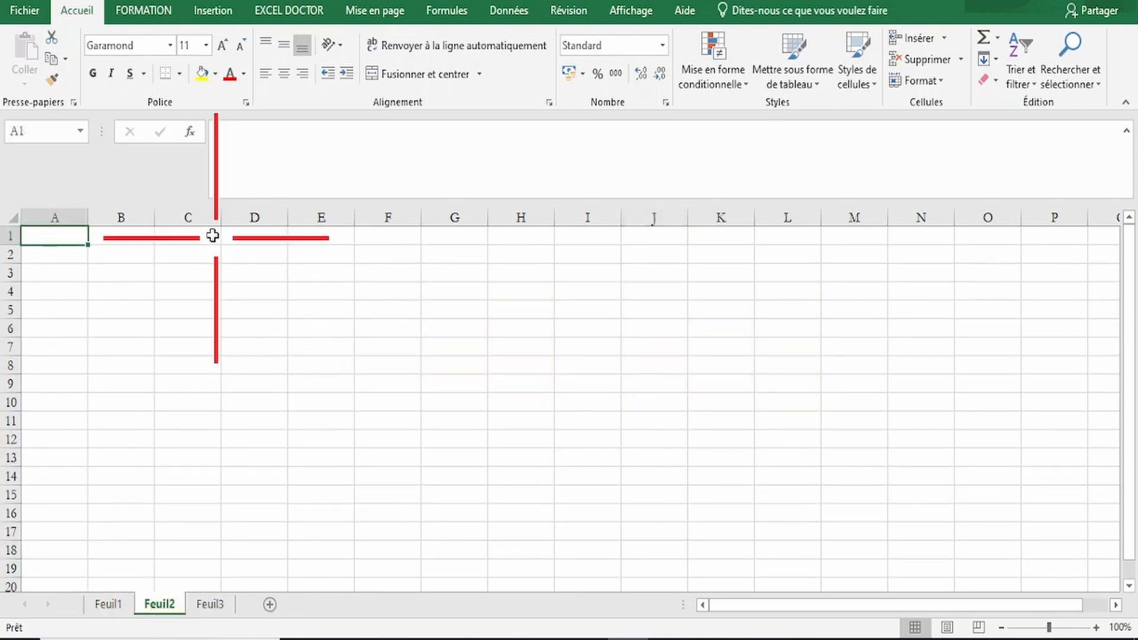
{"action": "left_click", "coordinate": [131, 215]}
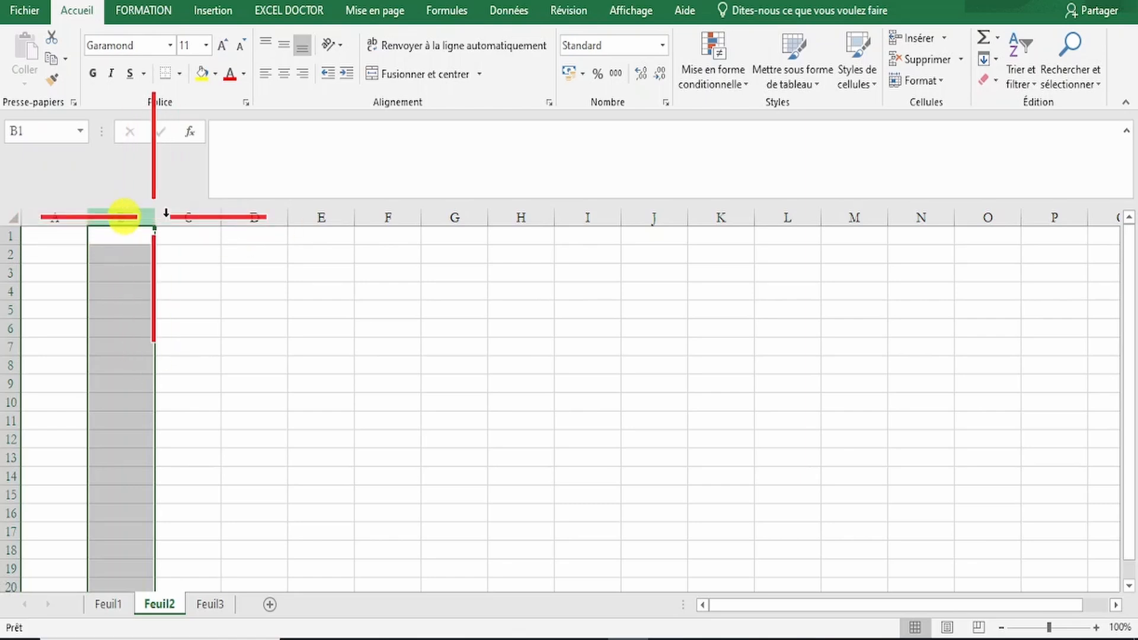
{"action": "left_click", "coordinate": [205, 216], "text": "ctrl"}
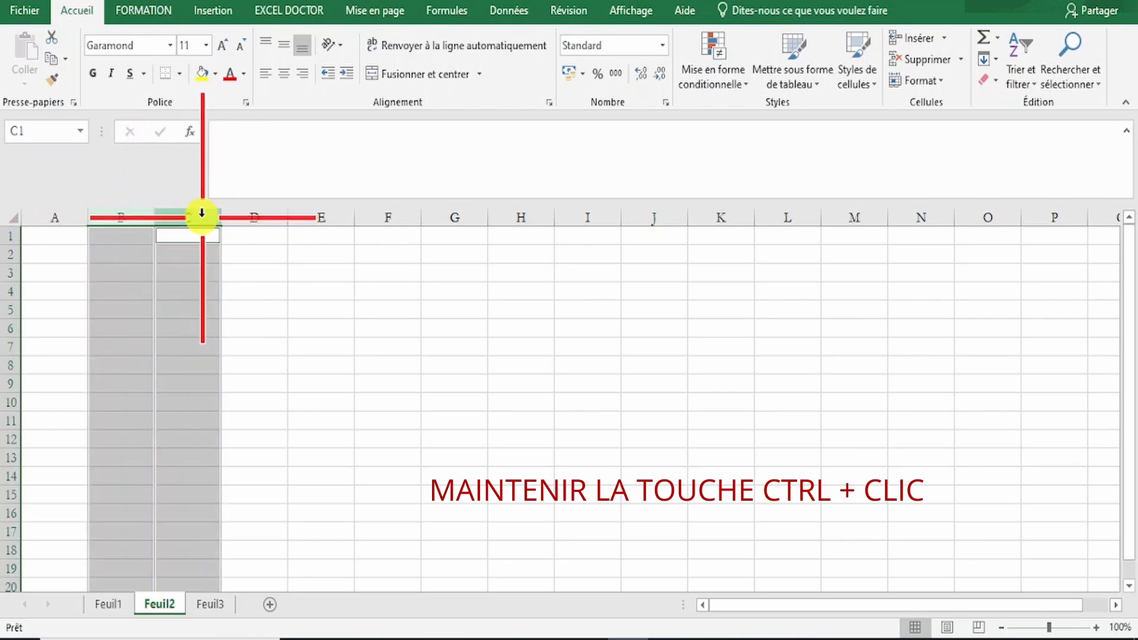
{"action": "left_click", "coordinate": [261, 216], "text": "ctrl"}
{"action": "left_click", "coordinate": [320, 217], "text": "ctrl"}
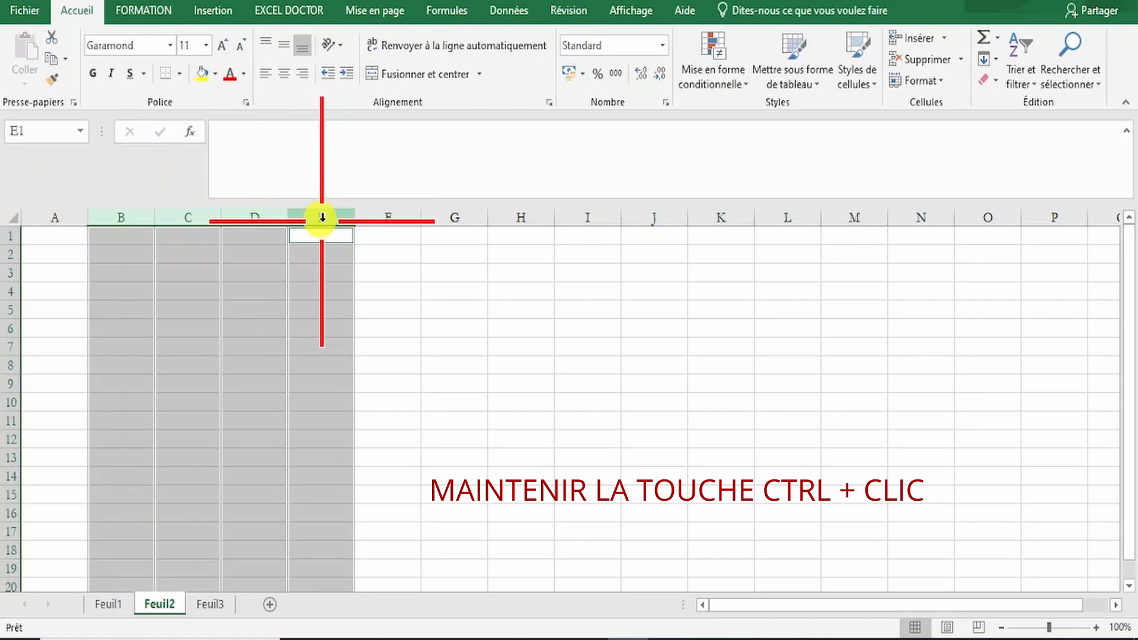
{"action": "left_click", "coordinate": [391, 215], "text": "ctrl"}
{"action": "left_click", "coordinate": [457, 216], "text": "ctrl"}
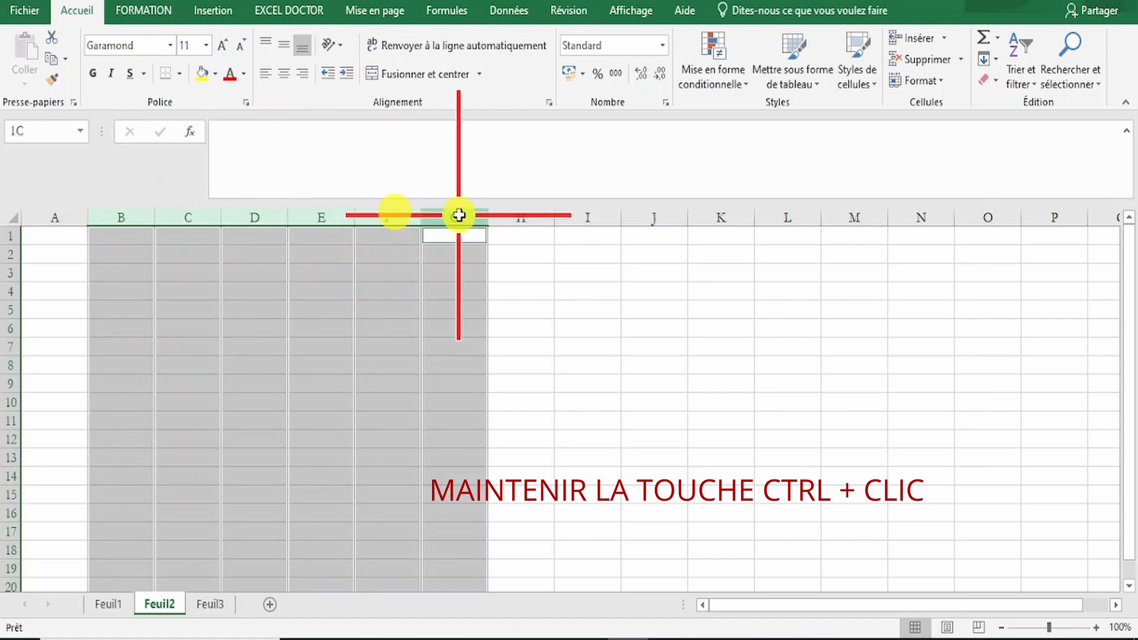
{"action": "left_click", "coordinate": [520, 217], "text": "ctrl"}
{"action": "left_click", "coordinate": [583, 217], "text": "ctrl"}
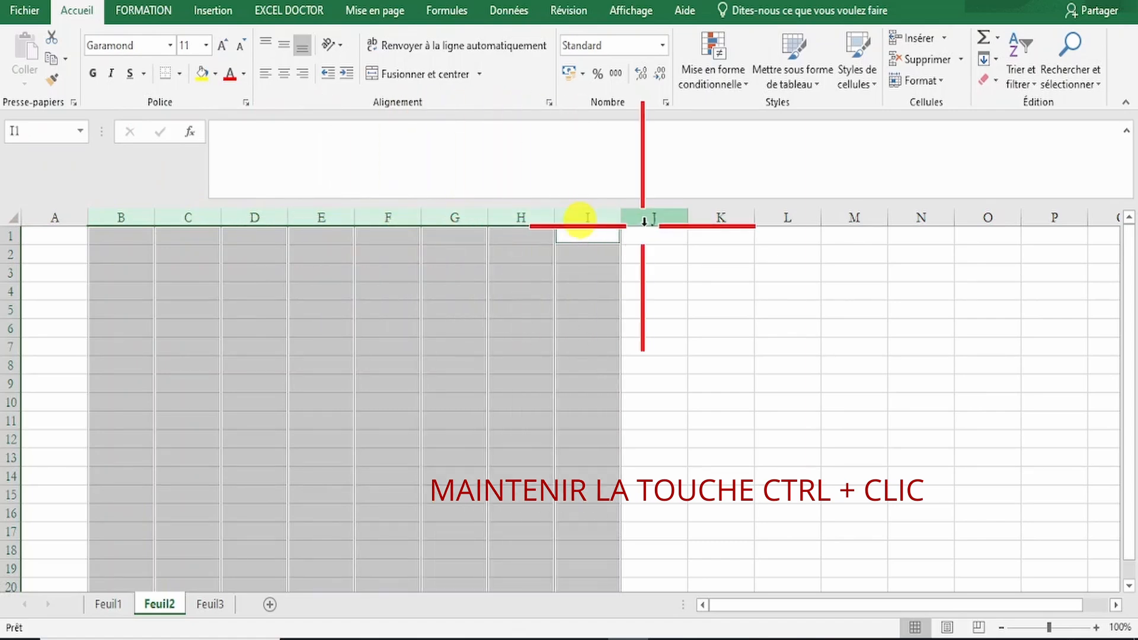
{"action": "left_click", "coordinate": [654, 217], "text": "ctrl"}
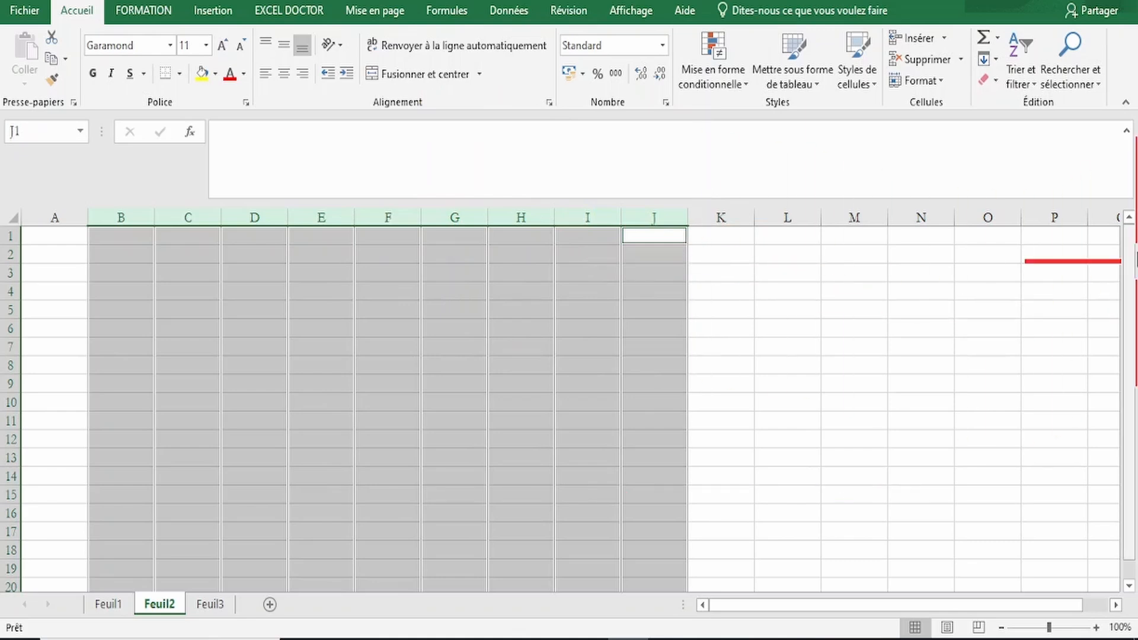
Extend the multiple selection with columns K, L and M, and clear it by selecting cell G5
{"action": "left_click_drag", "start_coordinate": [1129, 259], "coordinate": [1128, 320]}
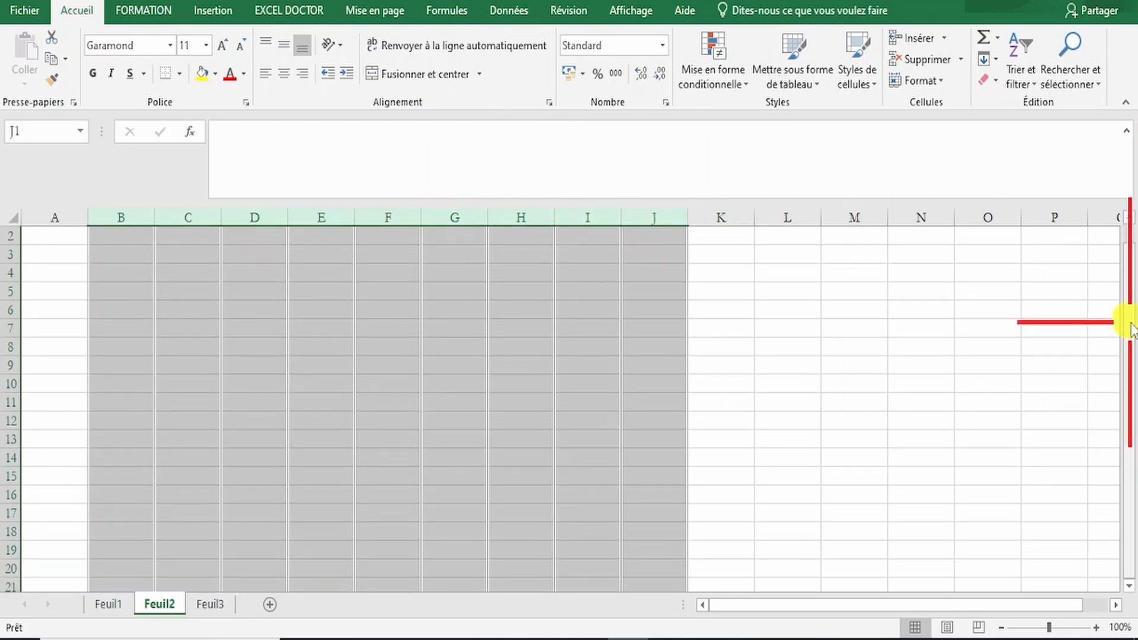
{"action": "left_click_drag", "start_coordinate": [1126, 437], "coordinate": [1111, 325]}
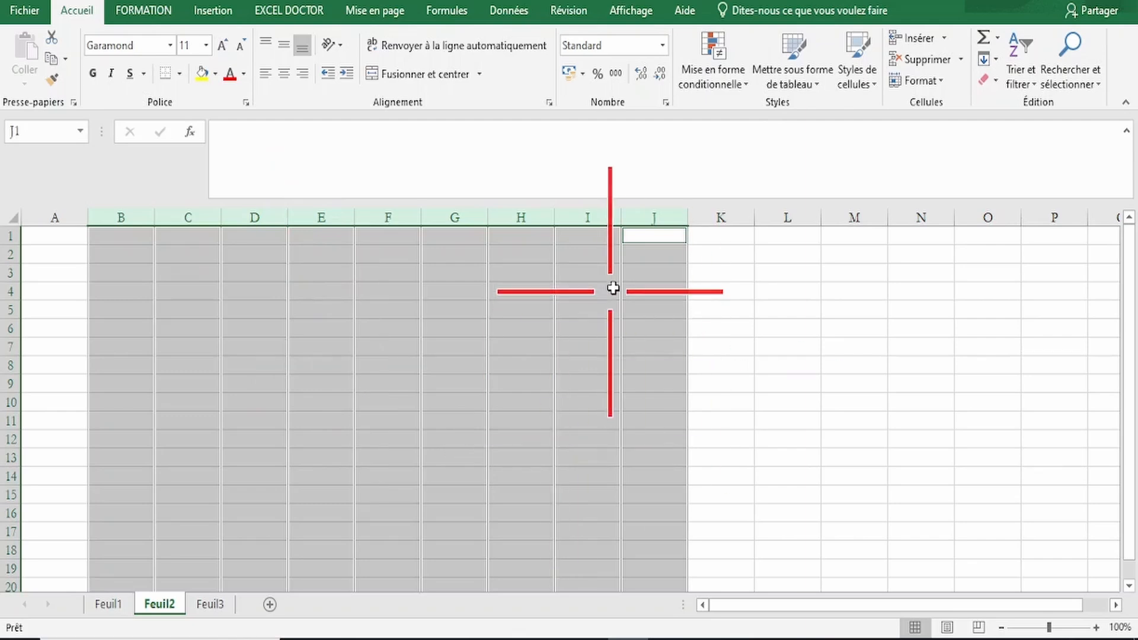
{"action": "left_click", "coordinate": [736, 210], "text": "ctrl"}
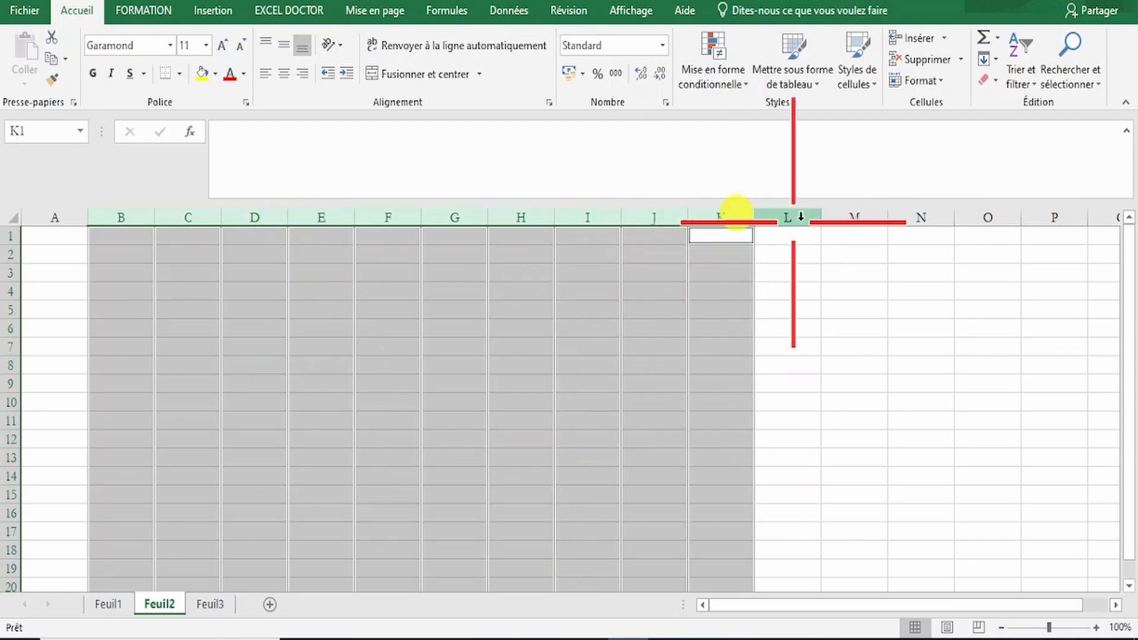
{"action": "left_click", "coordinate": [794, 217], "text": "ctrl"}
{"action": "left_click", "coordinate": [841, 218], "text": "ctrl"}
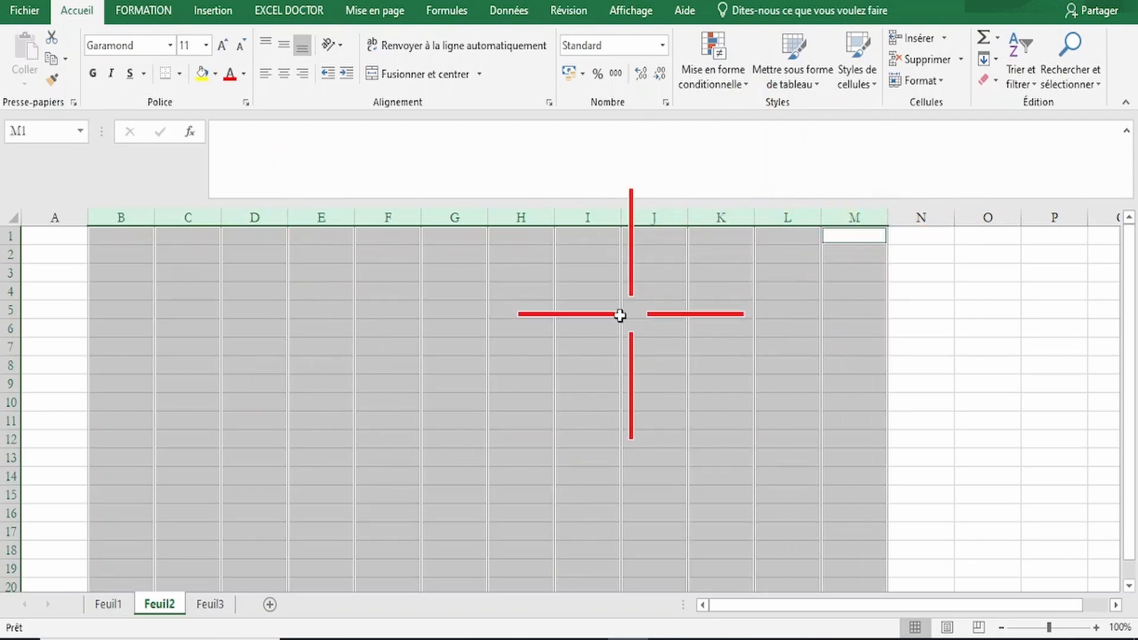
{"action": "left_click", "coordinate": [467, 313]}
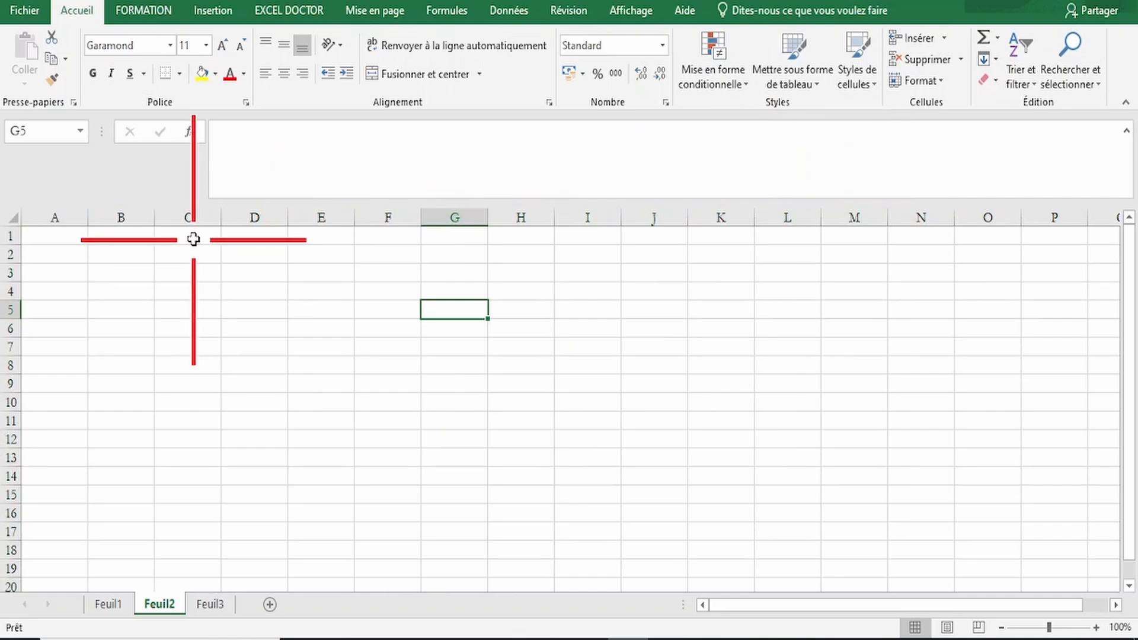
Select columns C to H, clear the selection with cell I6 and move two cells back to G6
{"action": "left_click_drag", "start_coordinate": [189, 219], "coordinate": [555, 260]}
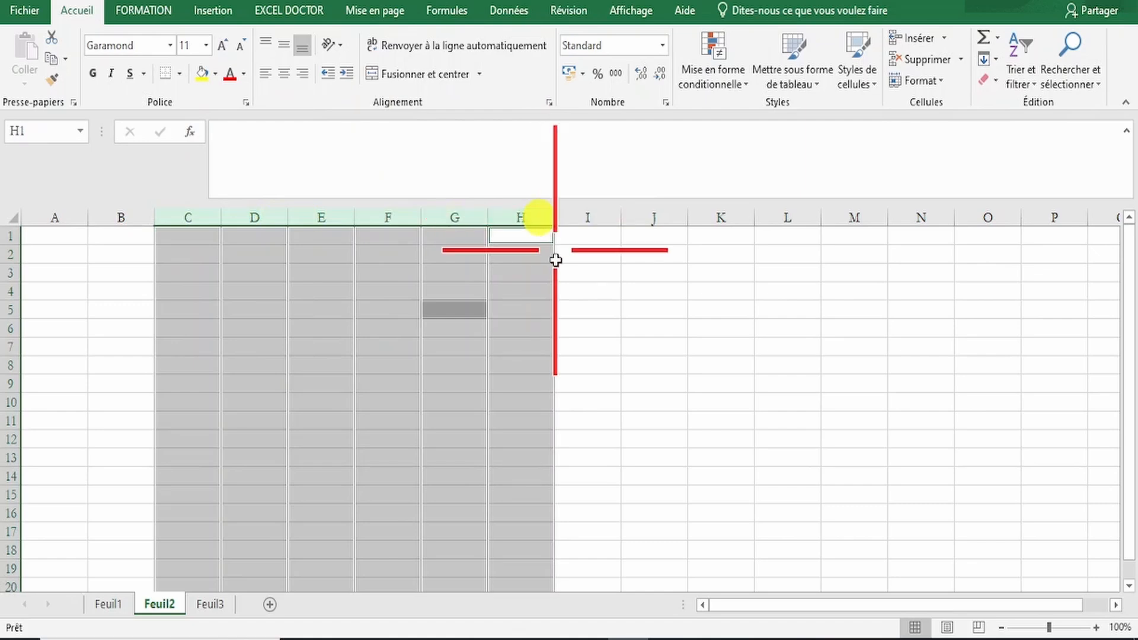
{"action": "left_click", "coordinate": [586, 327]}
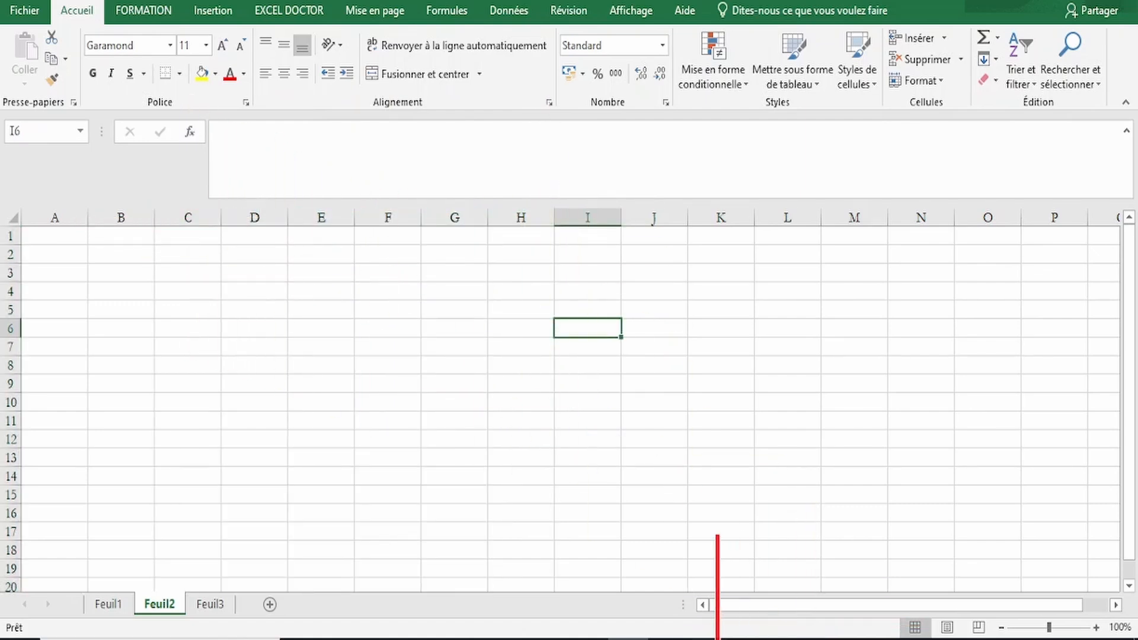
{"action": "key", "text": "Left"}
{"action": "key", "text": "Left"}
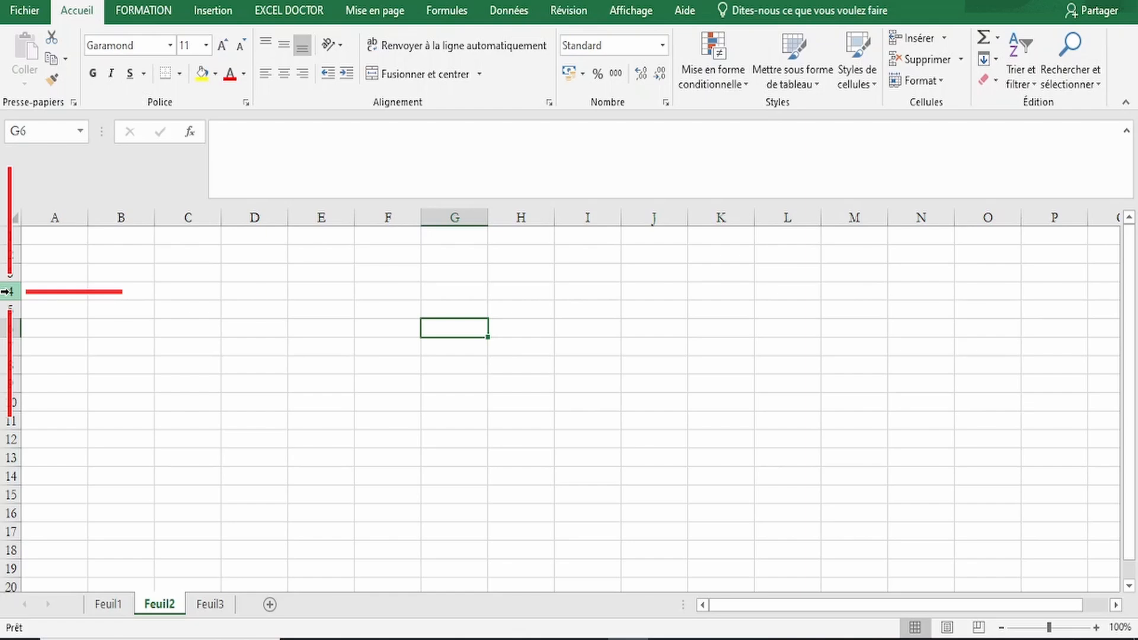
Select the non-adjacent entire rows 4, 5, 8 and 10 together, and clear the selection by selecting cell A12
{"action": "left_click", "coordinate": [9, 291]}
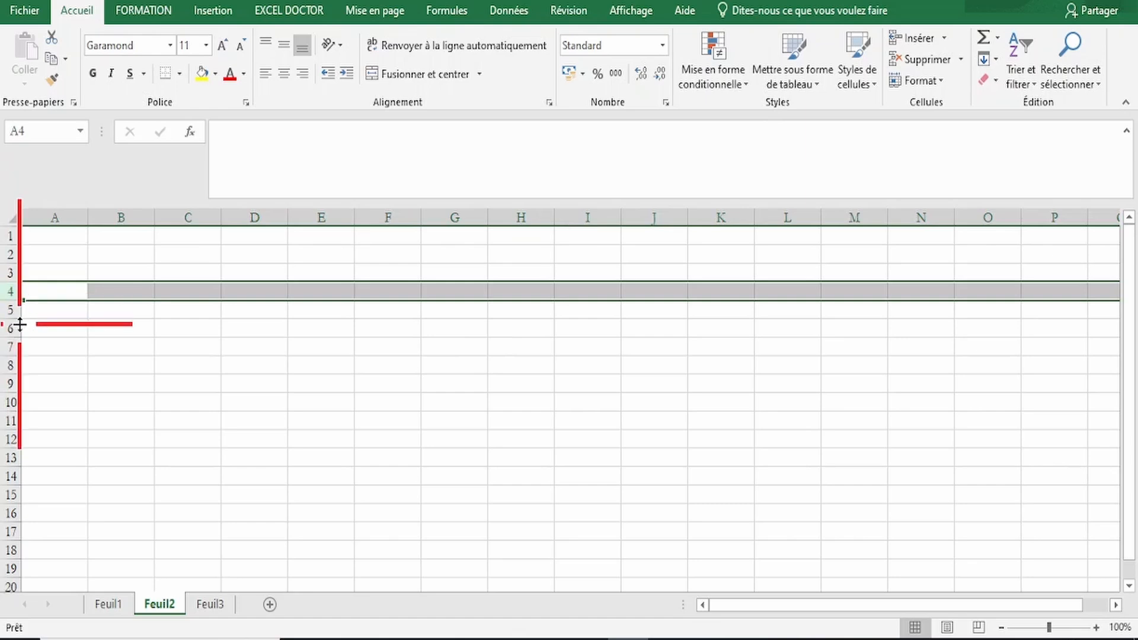
{"action": "left_click", "coordinate": [7, 310], "text": "ctrl"}
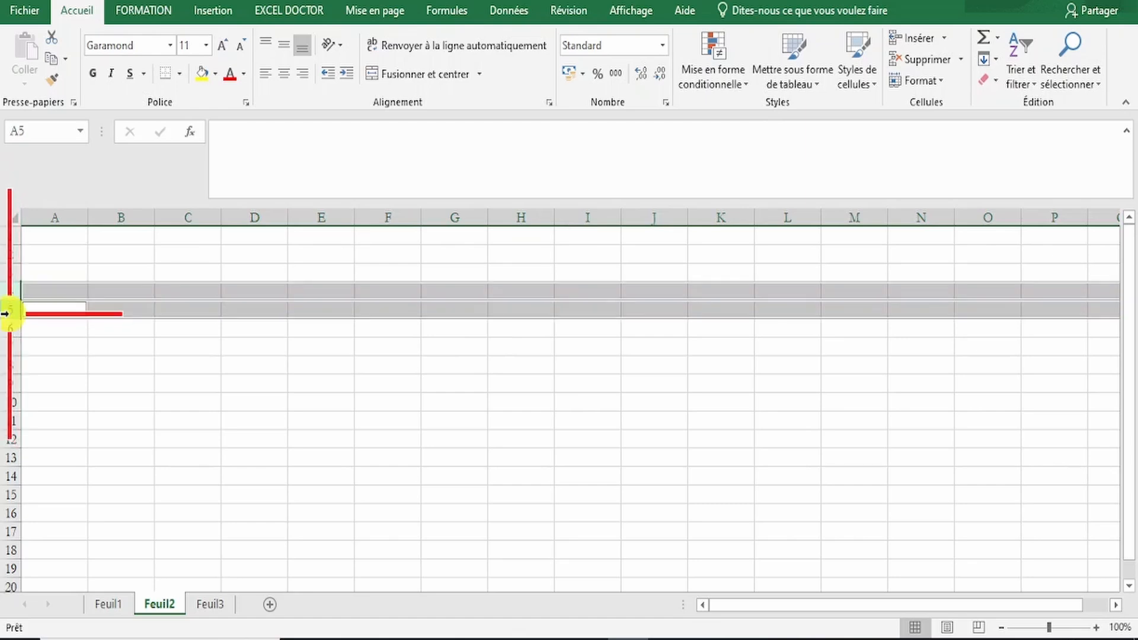
{"action": "left_click", "coordinate": [7, 366], "text": "ctrl"}
{"action": "left_click", "coordinate": [7, 401], "text": "ctrl"}
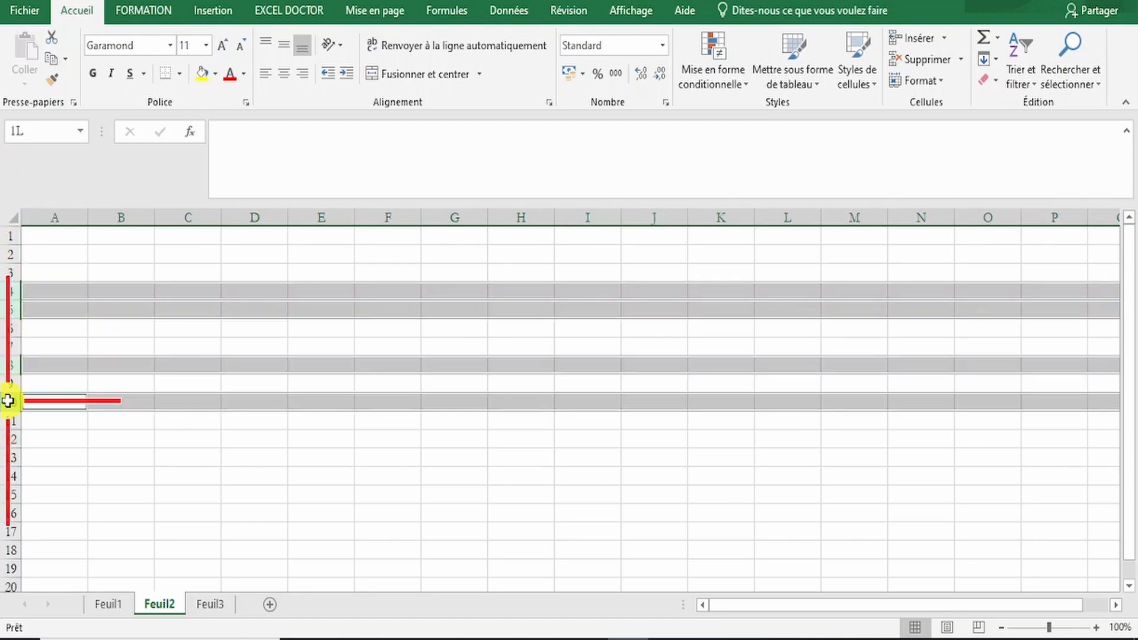
{"action": "left_click", "coordinate": [58, 436]}
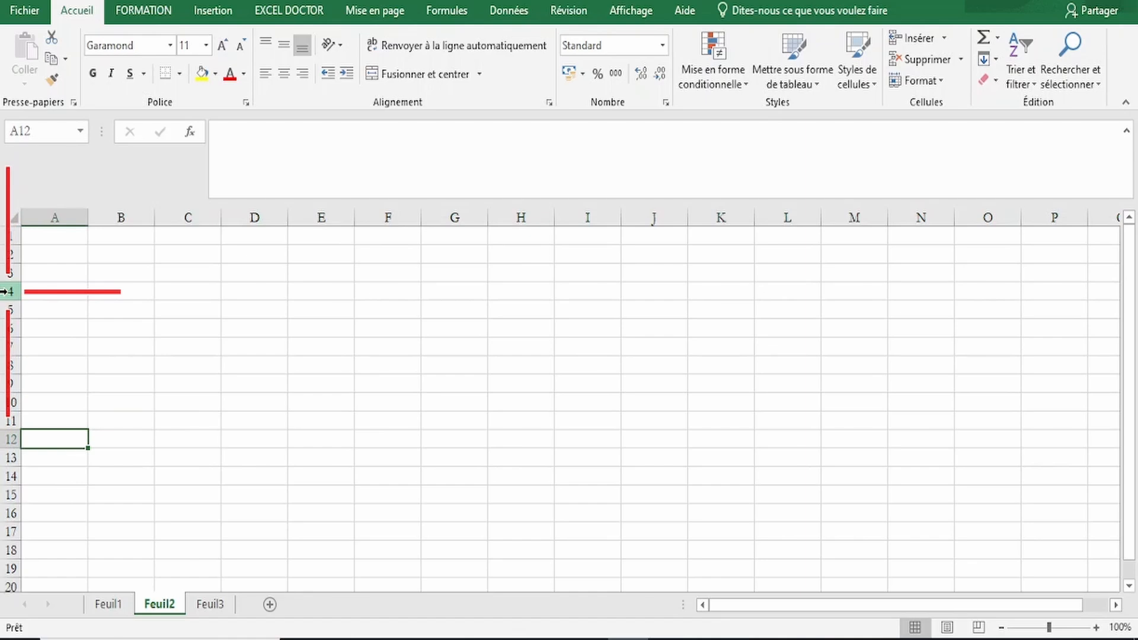
Select the adjacent rows 4 to 12 in one sweep, and clear the selection by selecting cells E8 and I7
{"action": "left_click_drag", "start_coordinate": [4, 291], "coordinate": [8, 440]}
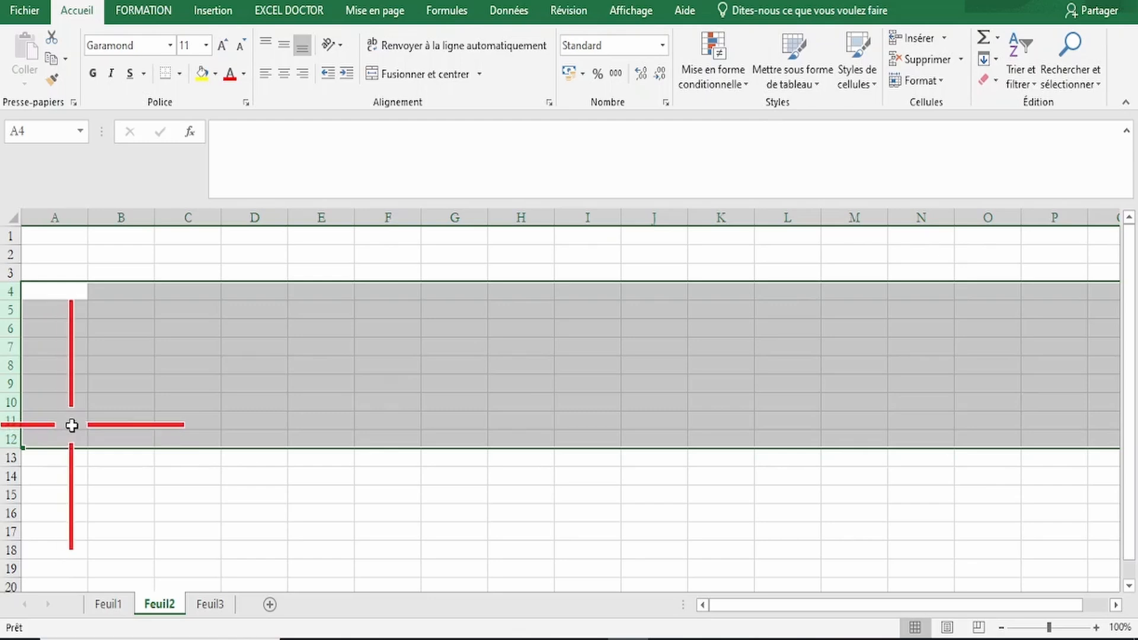
{"action": "left_click", "coordinate": [336, 360]}
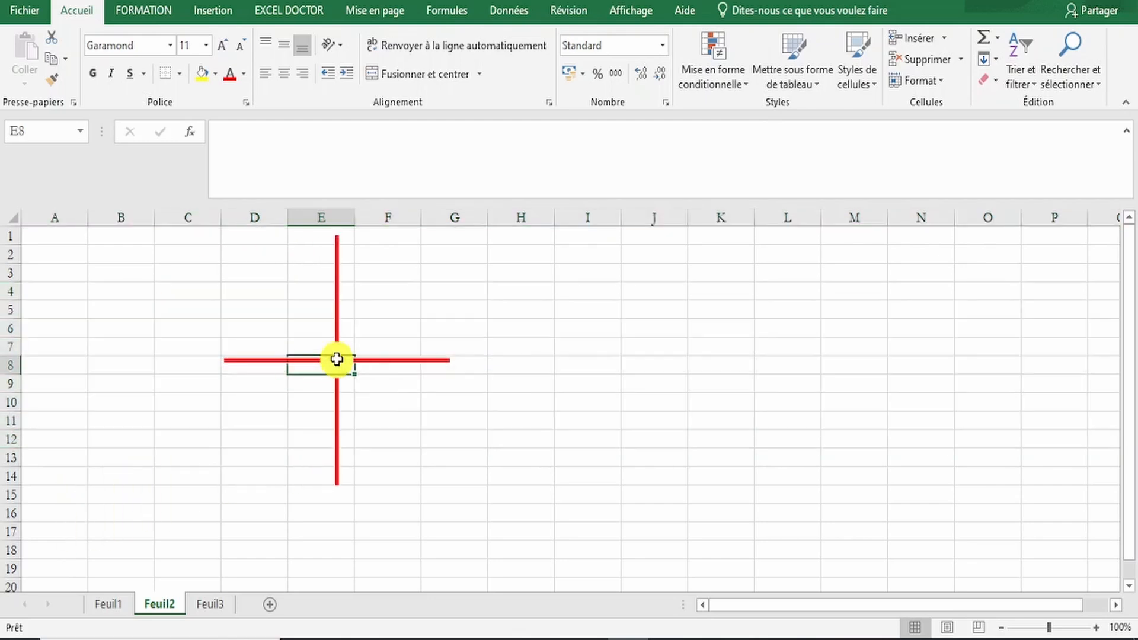
{"action": "left_click", "coordinate": [587, 347]}
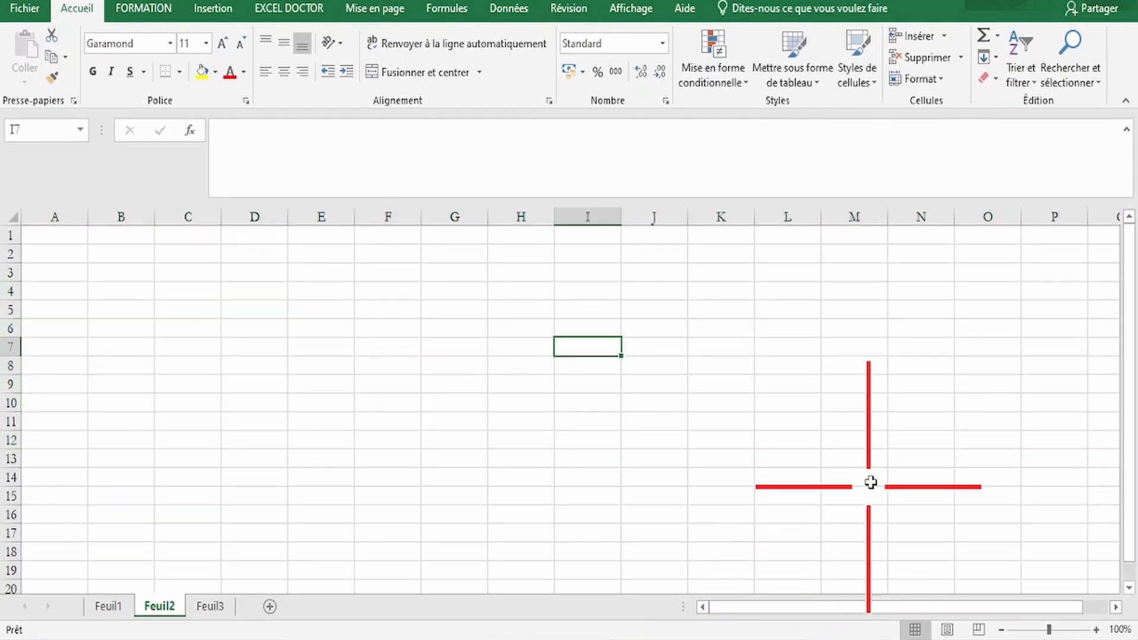